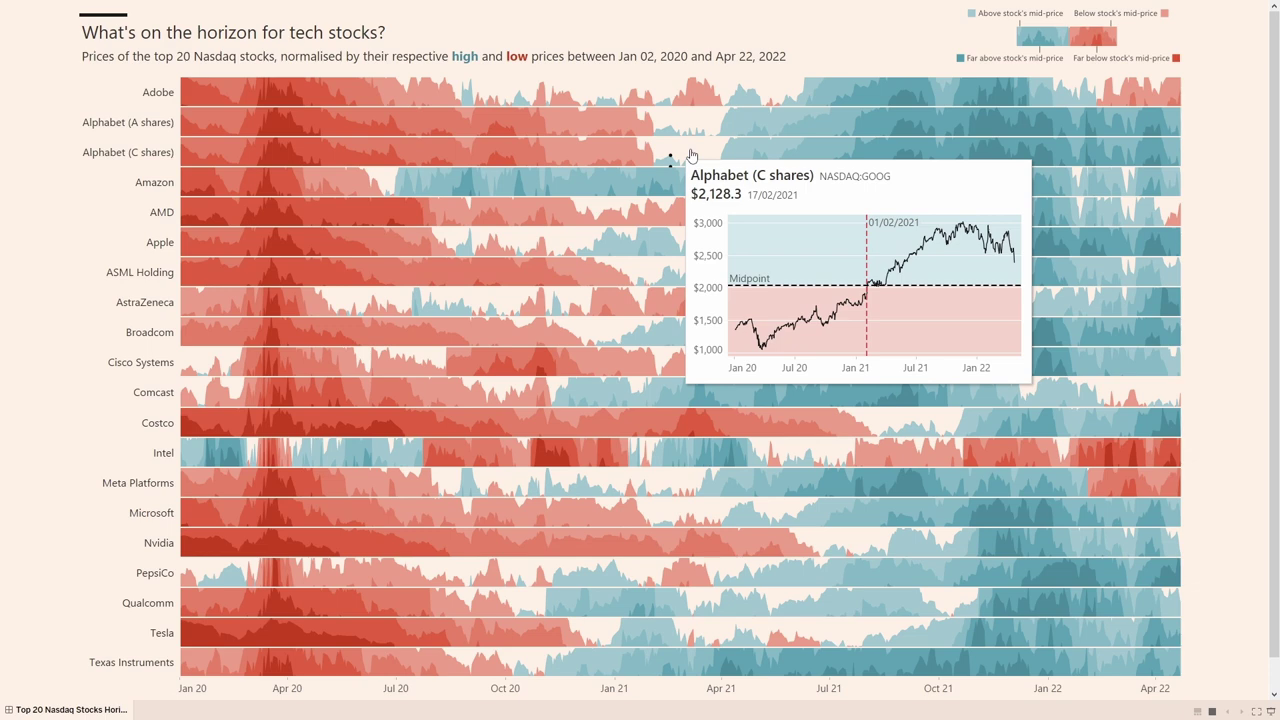
# - Bring up a stock's price-history detail on the tech-stocks horizon chart
pyautogui.click(691, 155)
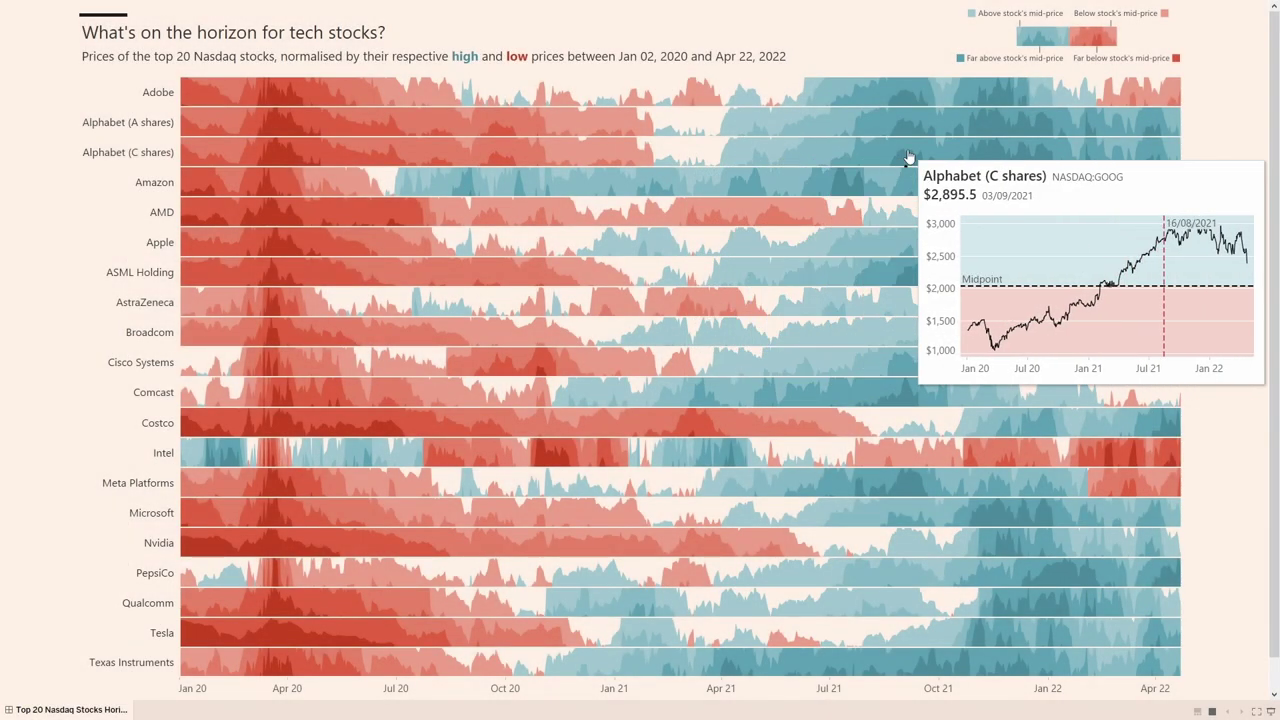
# - Highlight the Alphabet (C shares) row, then clear the emphasis so every row is fully coloured
pyautogui.click(908, 157)
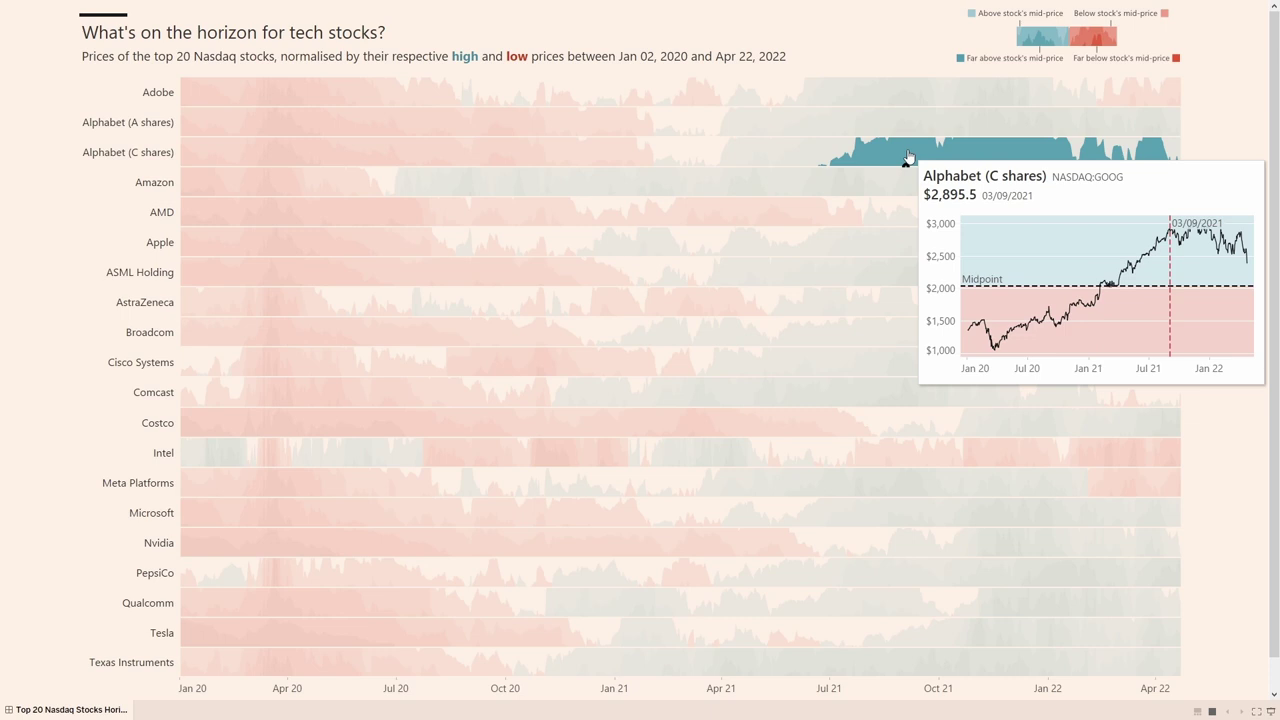
pyautogui.click(908, 157)
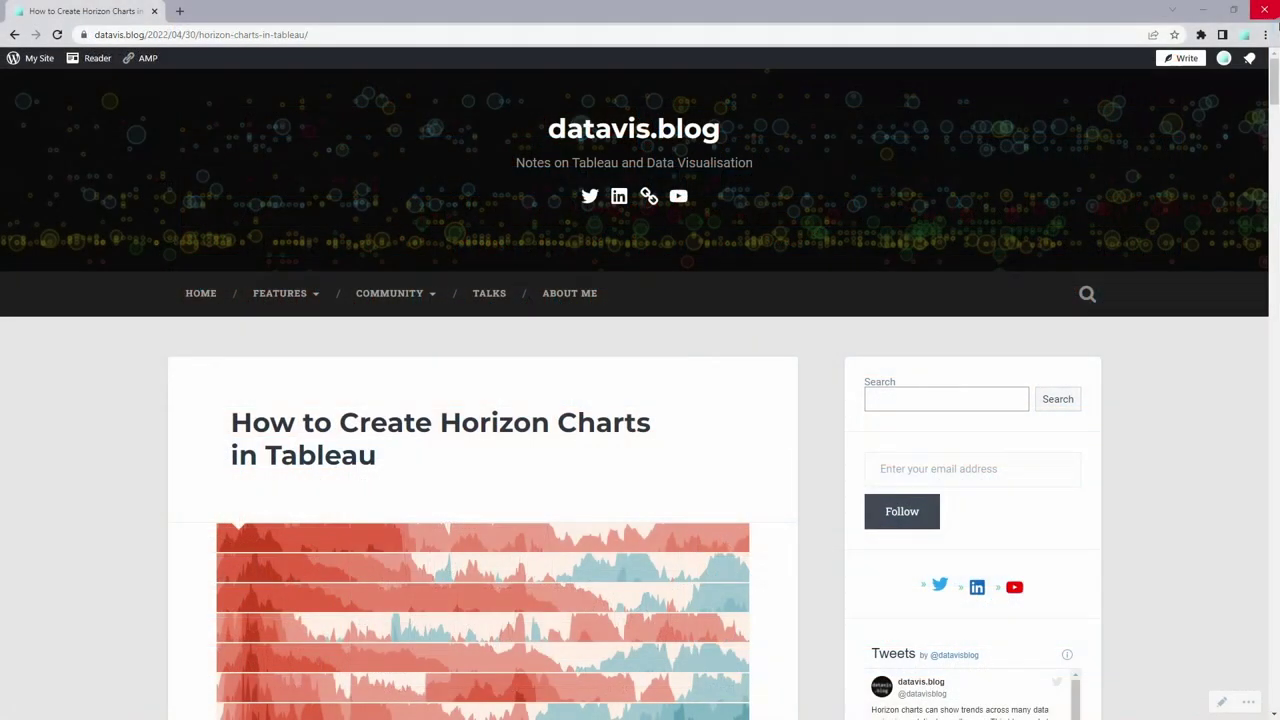
# - Scroll the datavis.blog post down to the Nasdaq horizon chart section
pyautogui.scroll(-3, 1274, 93)
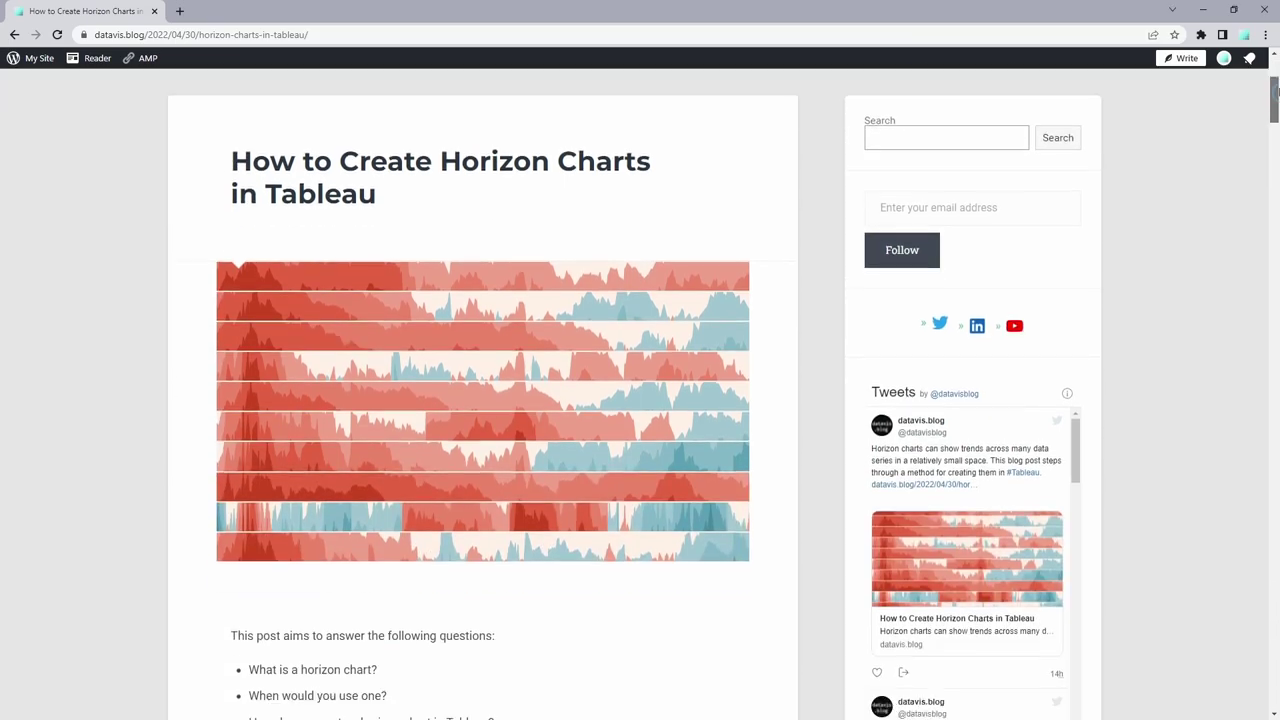
pyautogui.moveTo(1274, 93); pyautogui.dragTo(1274, 562)
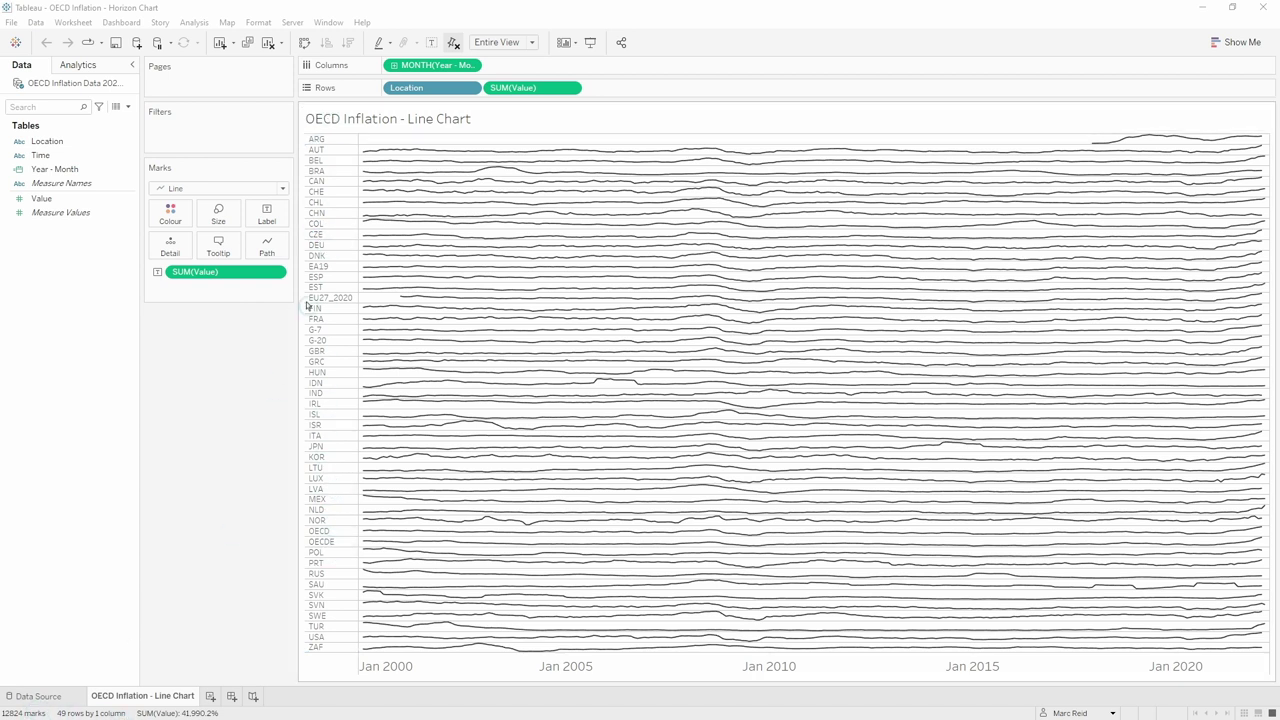
pyautogui.moveTo(363, 210)
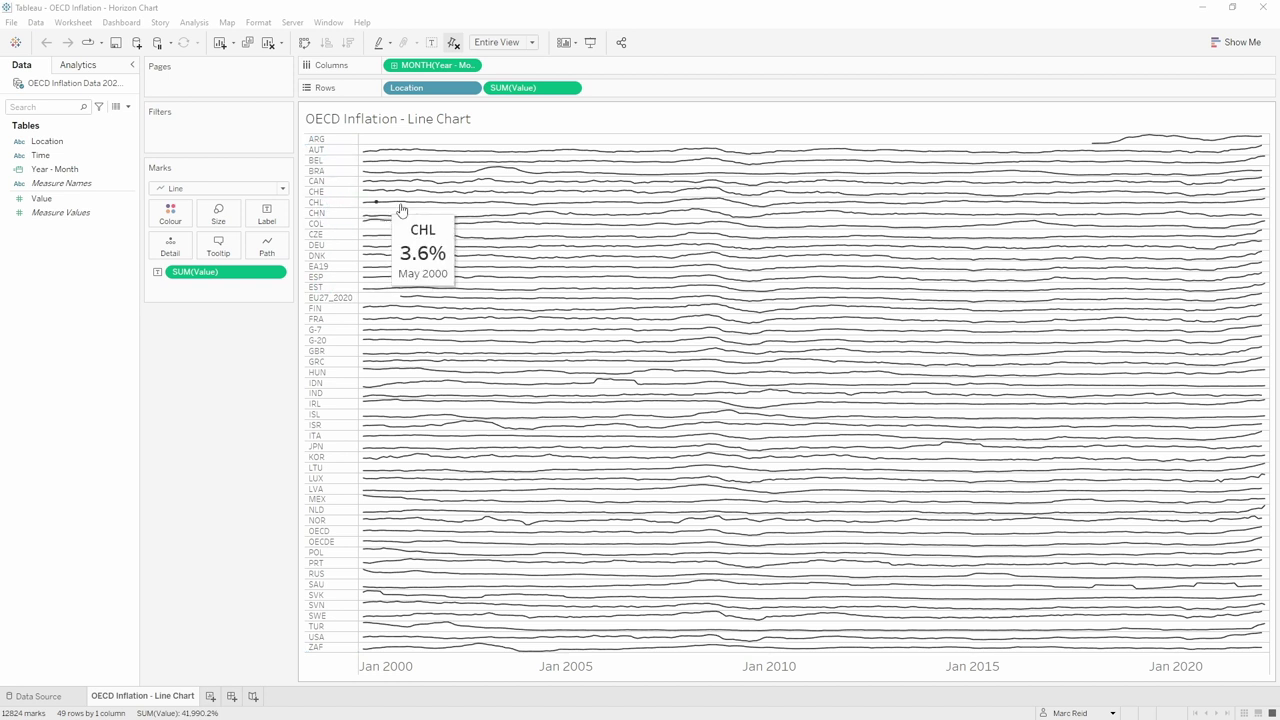
pyautogui.moveTo(1265, 204)
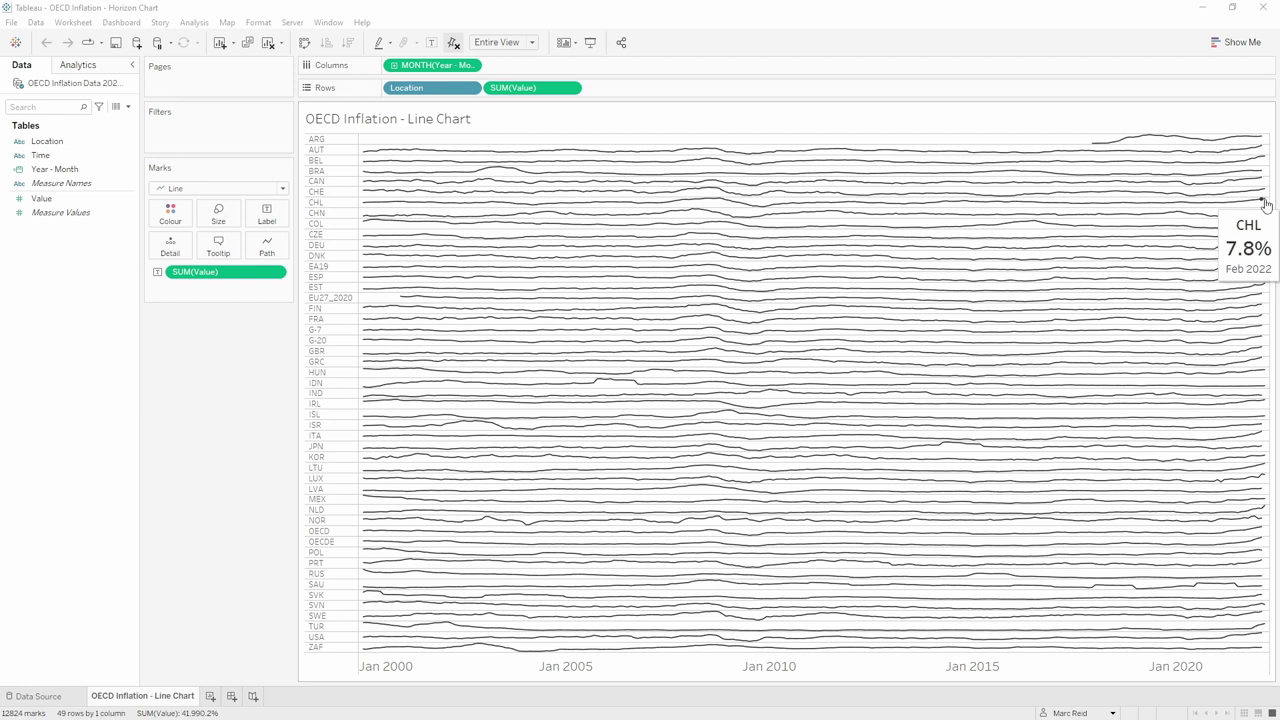
pyautogui.moveTo(547, 279)
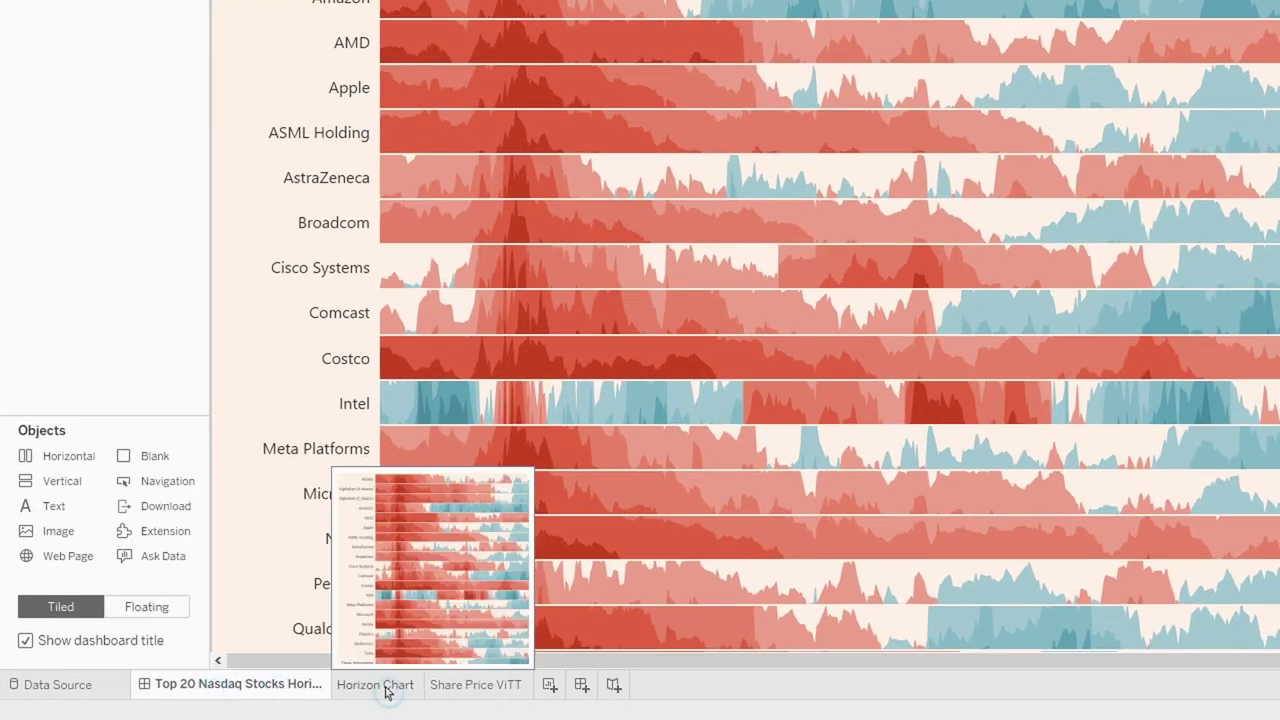
# - Copy the Nasdaq horizon dashboard with its worksheets, including the Share Price ViTT sheet
pyautogui.moveTo(265, 696)
pyautogui.moveTo(355, 694)
pyautogui.moveTo(469, 695)
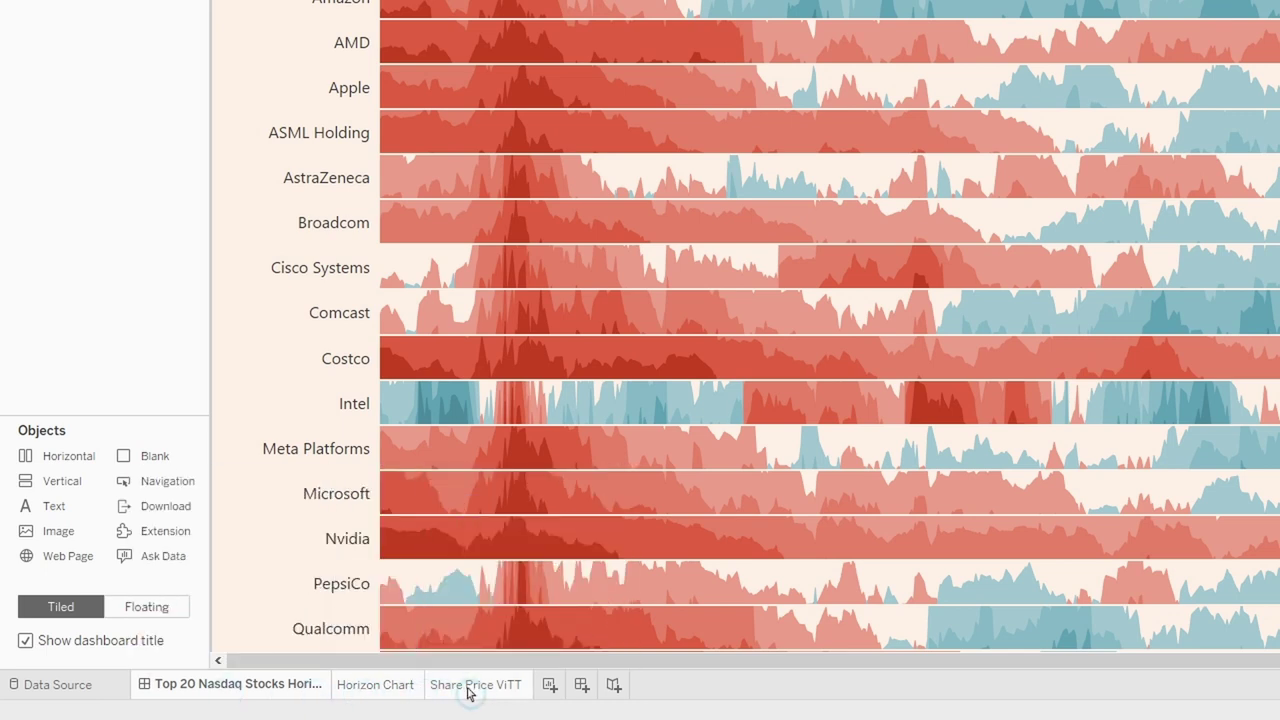
pyautogui.click(481, 695)
pyautogui.rightClick(481, 693)
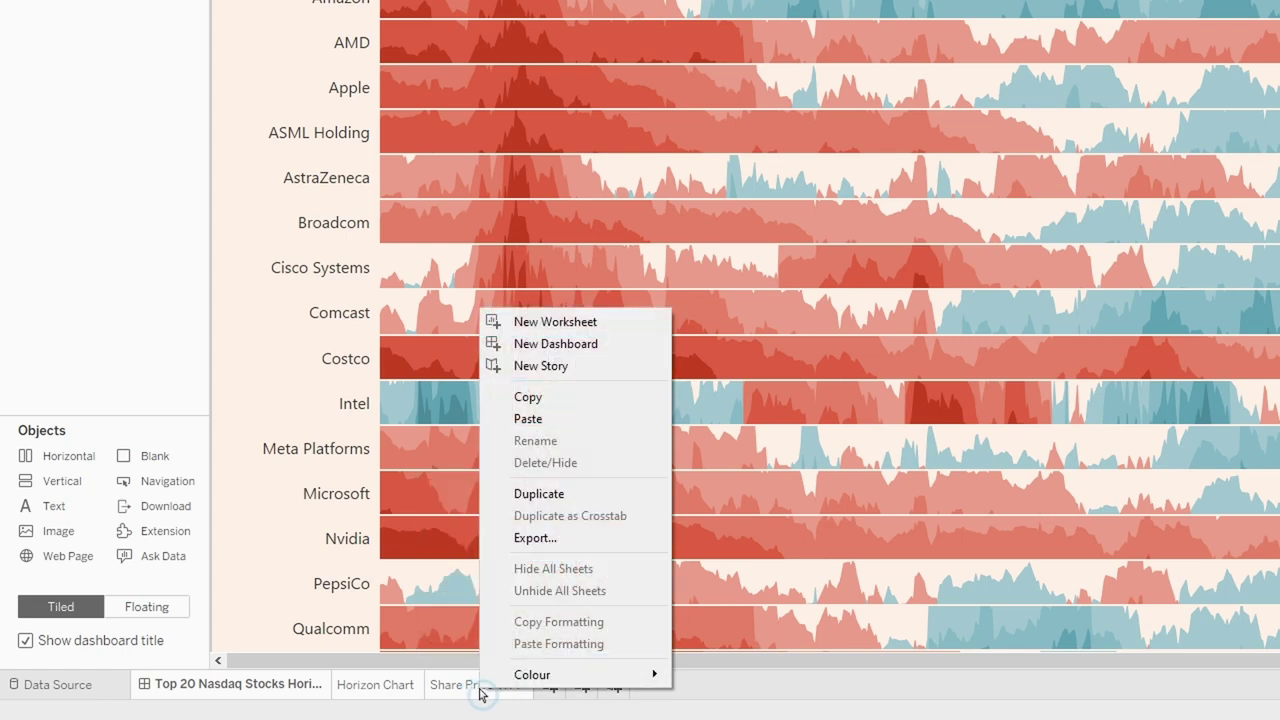
pyautogui.click(565, 398)
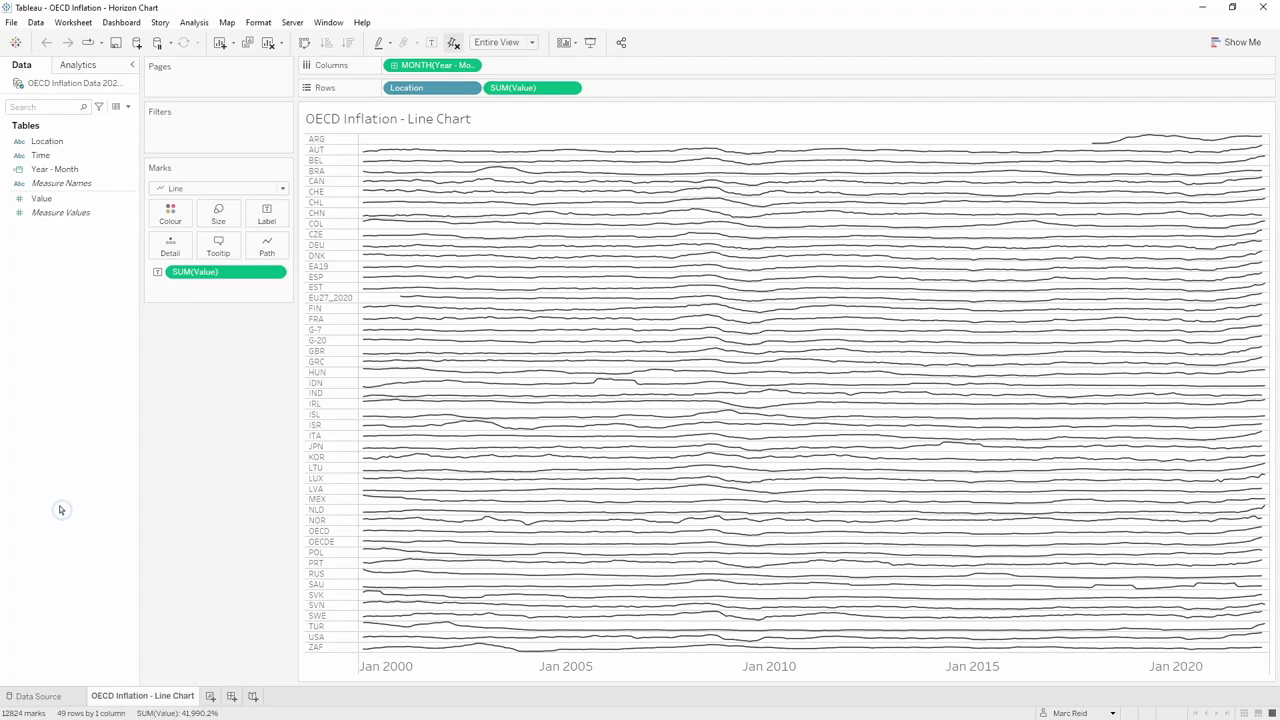
# - Paste the copied dashboard and sheets into the OECD workbook, then open the Horizon Chart worksheet
pyautogui.rightClick(323, 700)
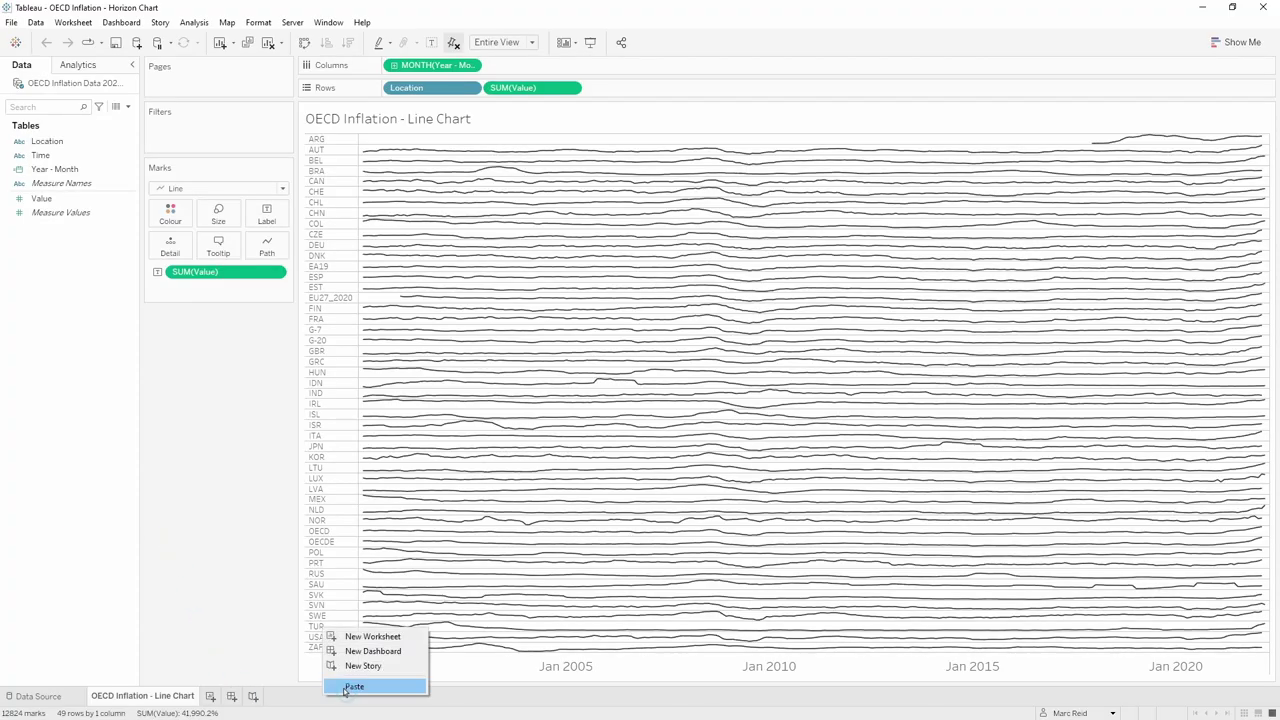
pyautogui.click(347, 687)
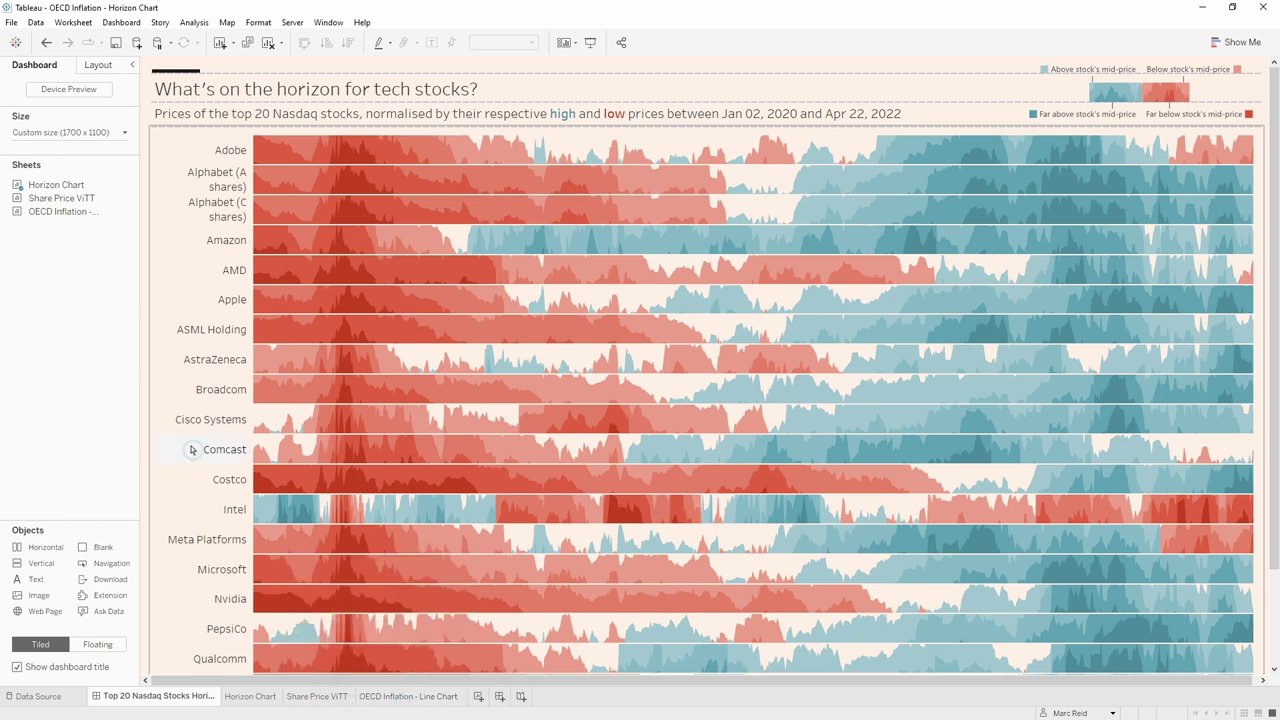
pyautogui.click(107, 420)
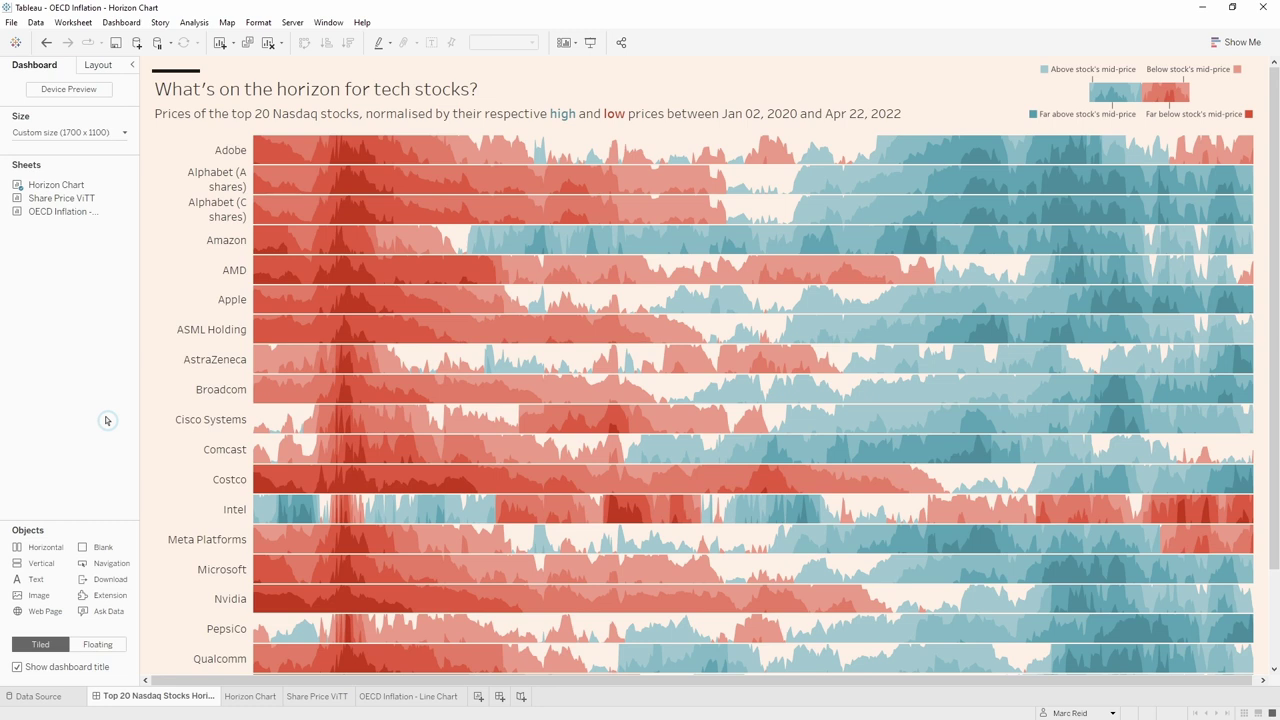
pyautogui.click(250, 696)
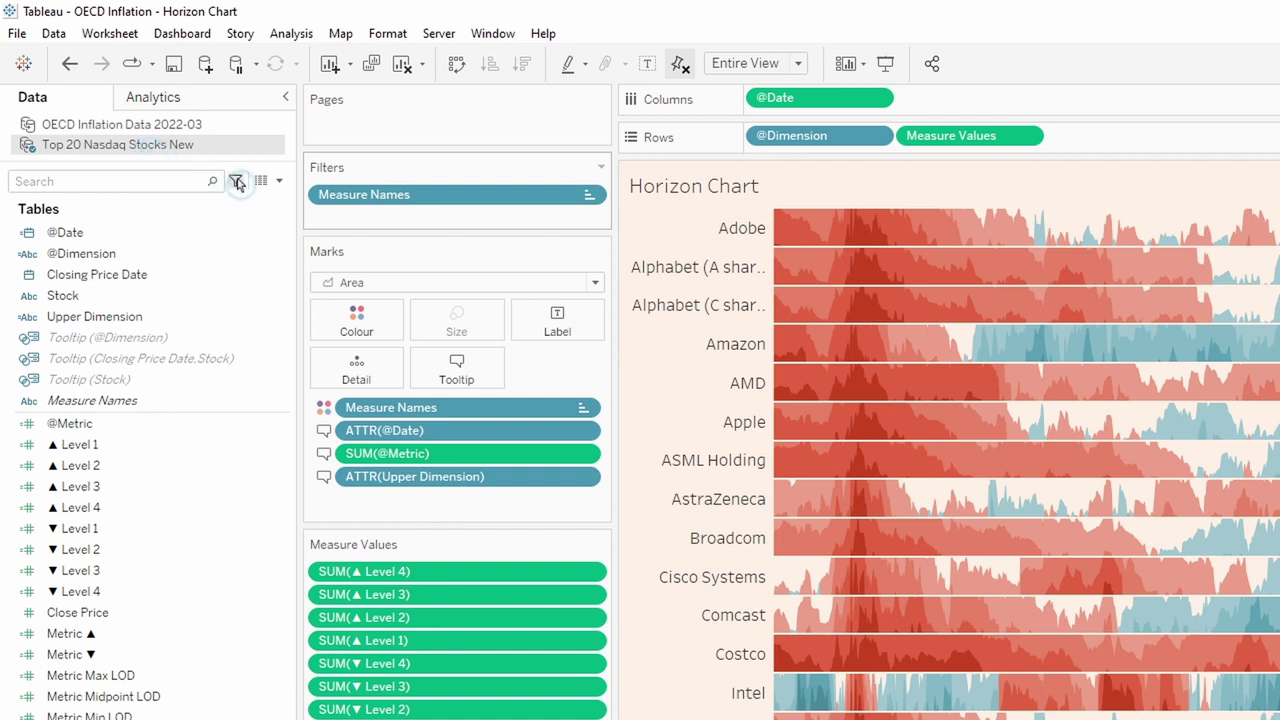
pyautogui.click(236, 182)
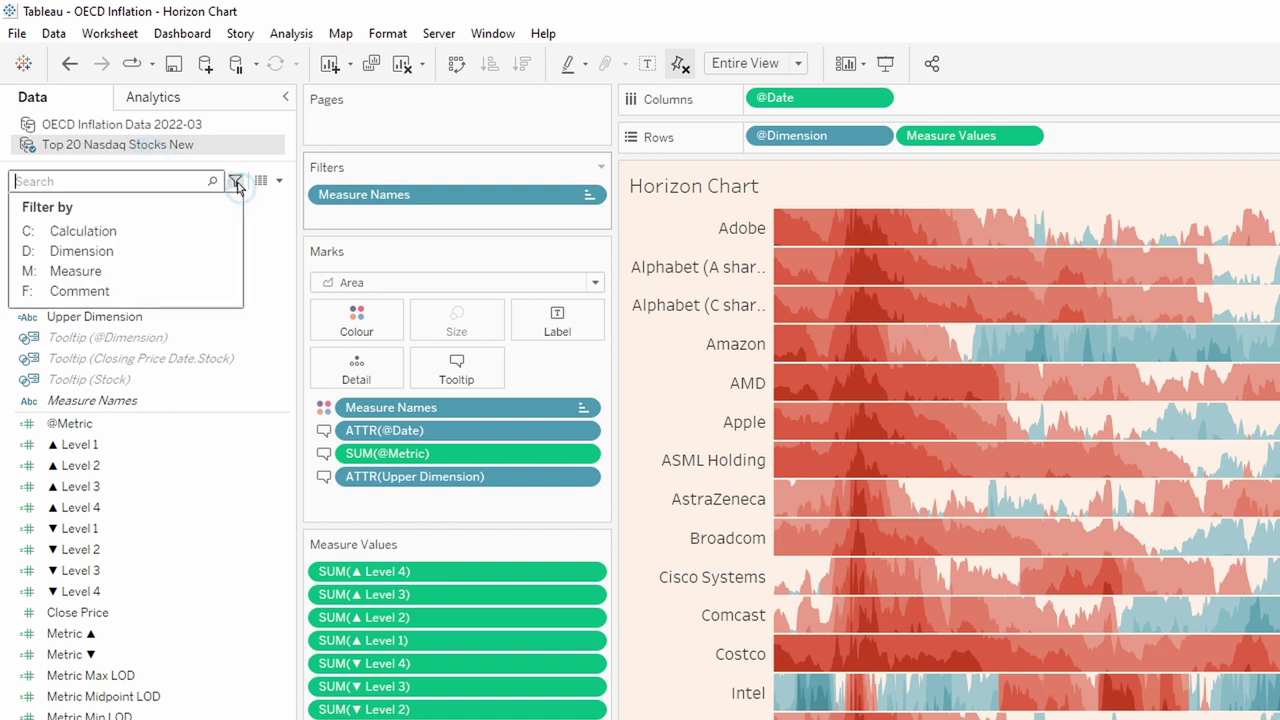
pyautogui.click(125, 231)
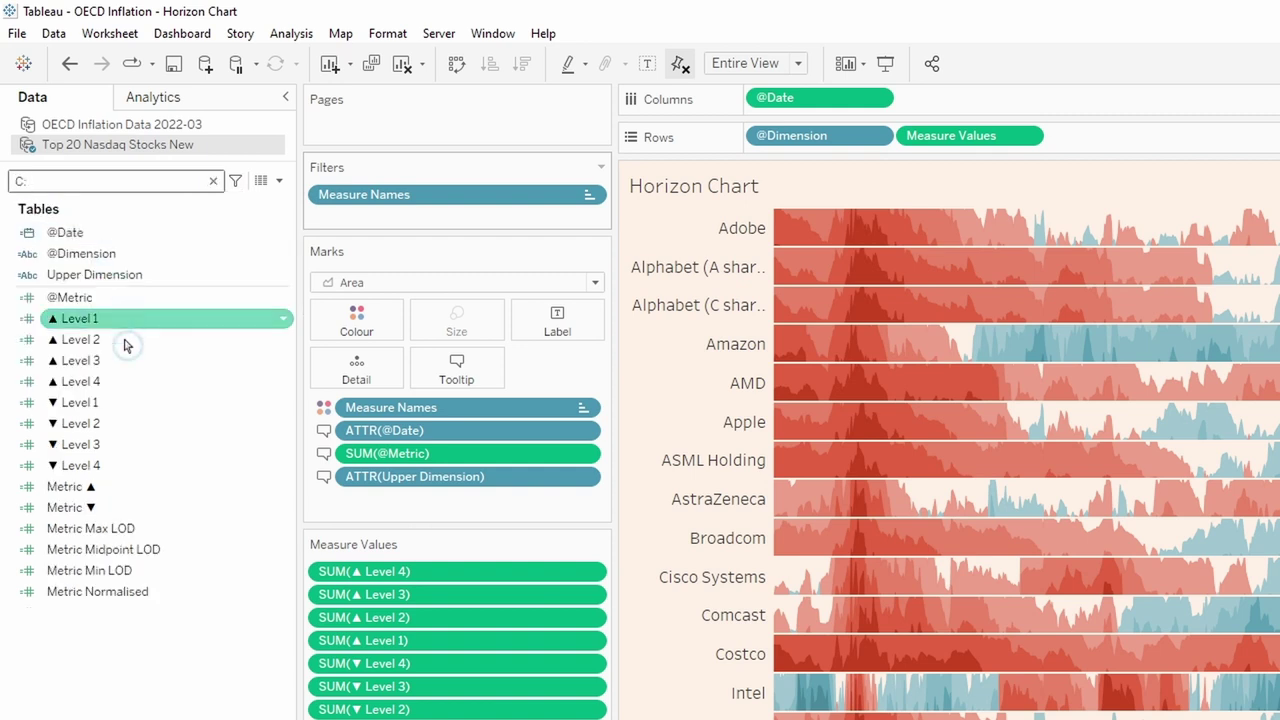
pyautogui.click(98, 235)
pyautogui.keyDown('shift'); pyautogui.click(124, 593); pyautogui.keyUp('shift')
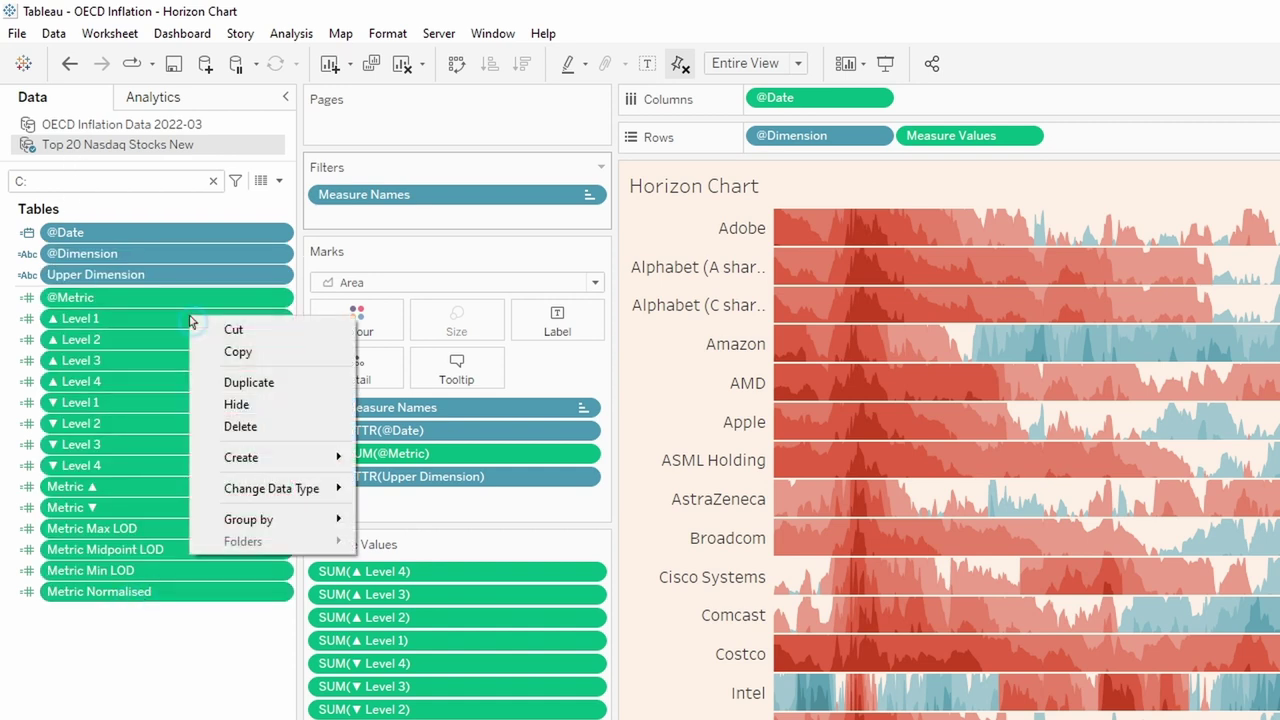
pyautogui.click(313, 351)
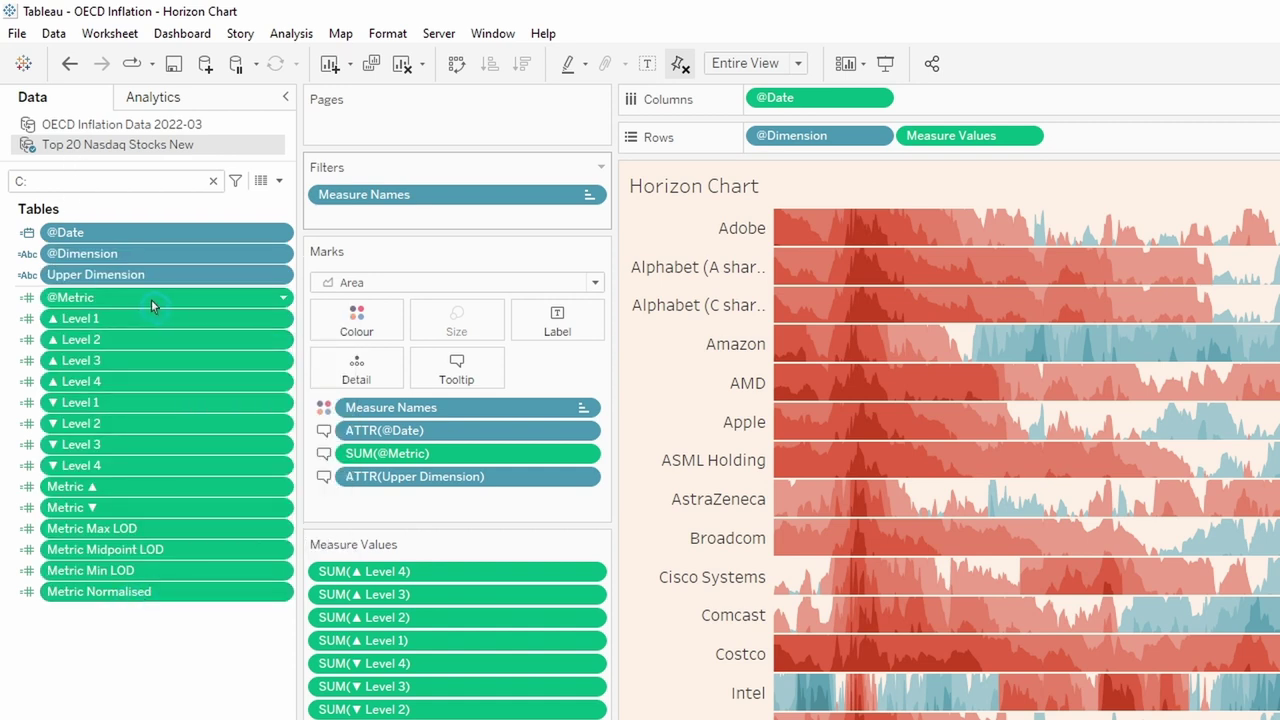
pyautogui.click(113, 125)
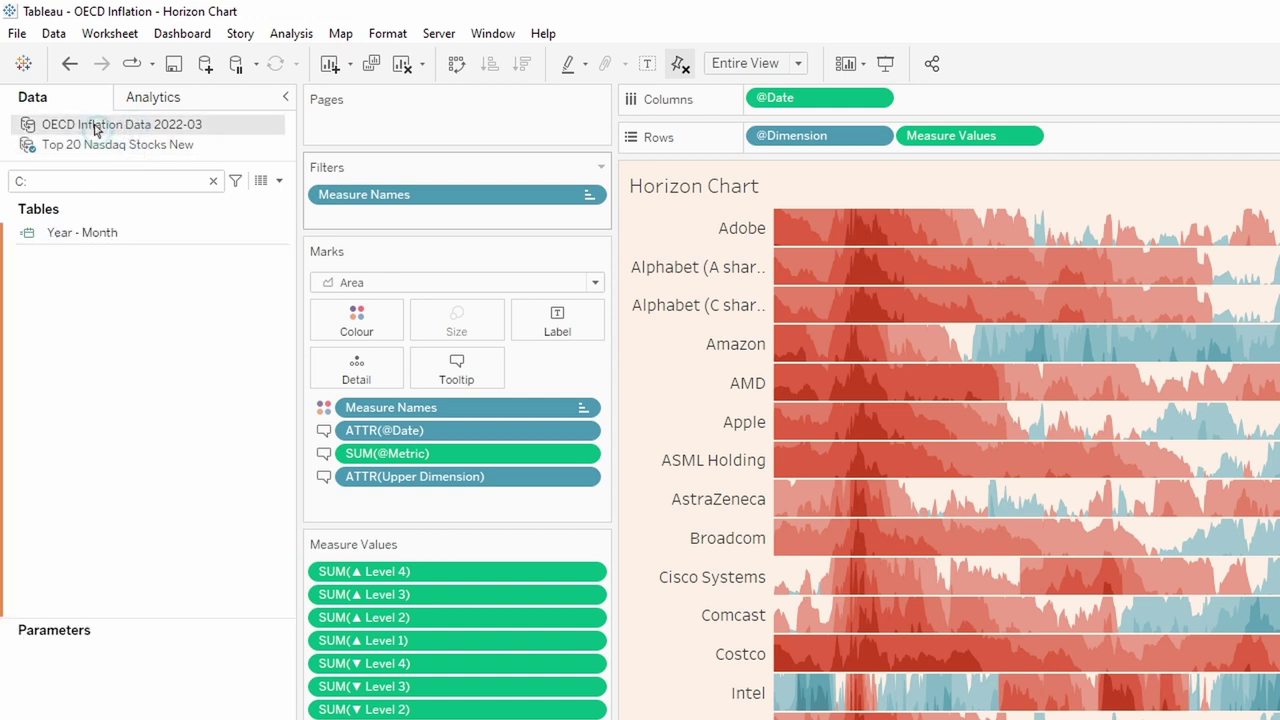
pyautogui.rightClick(99, 377)
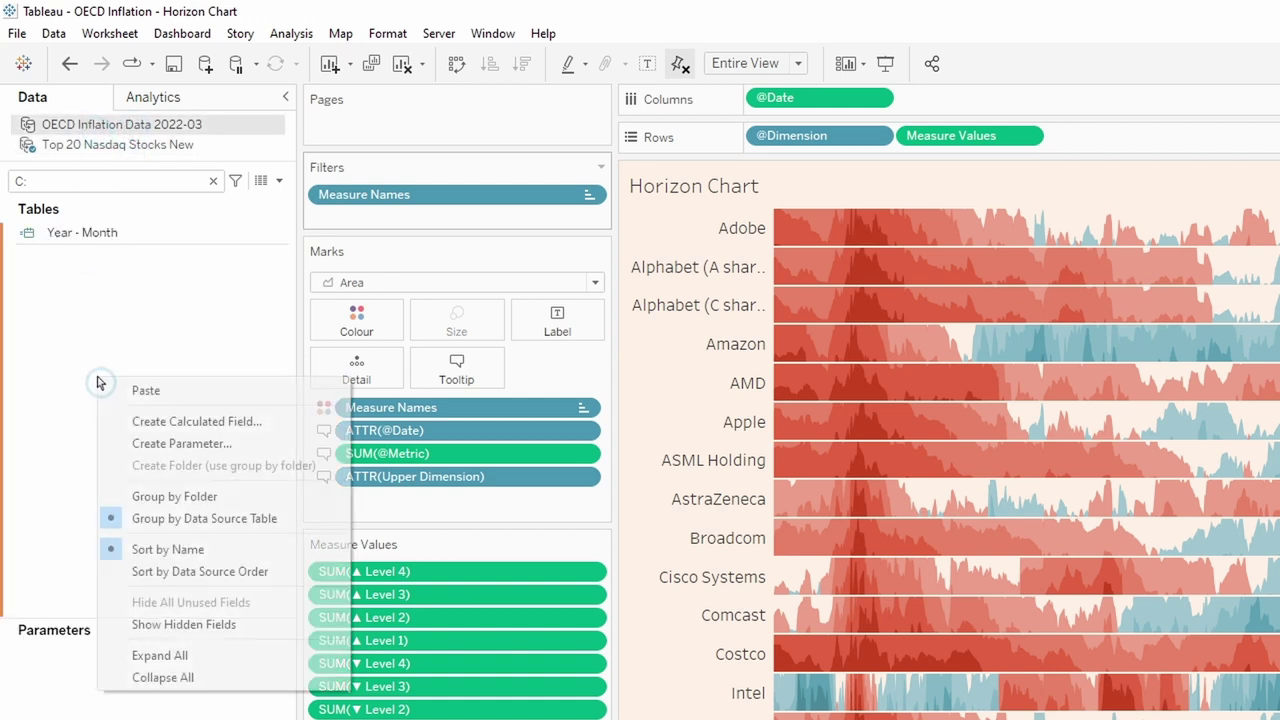
pyautogui.click(162, 393)
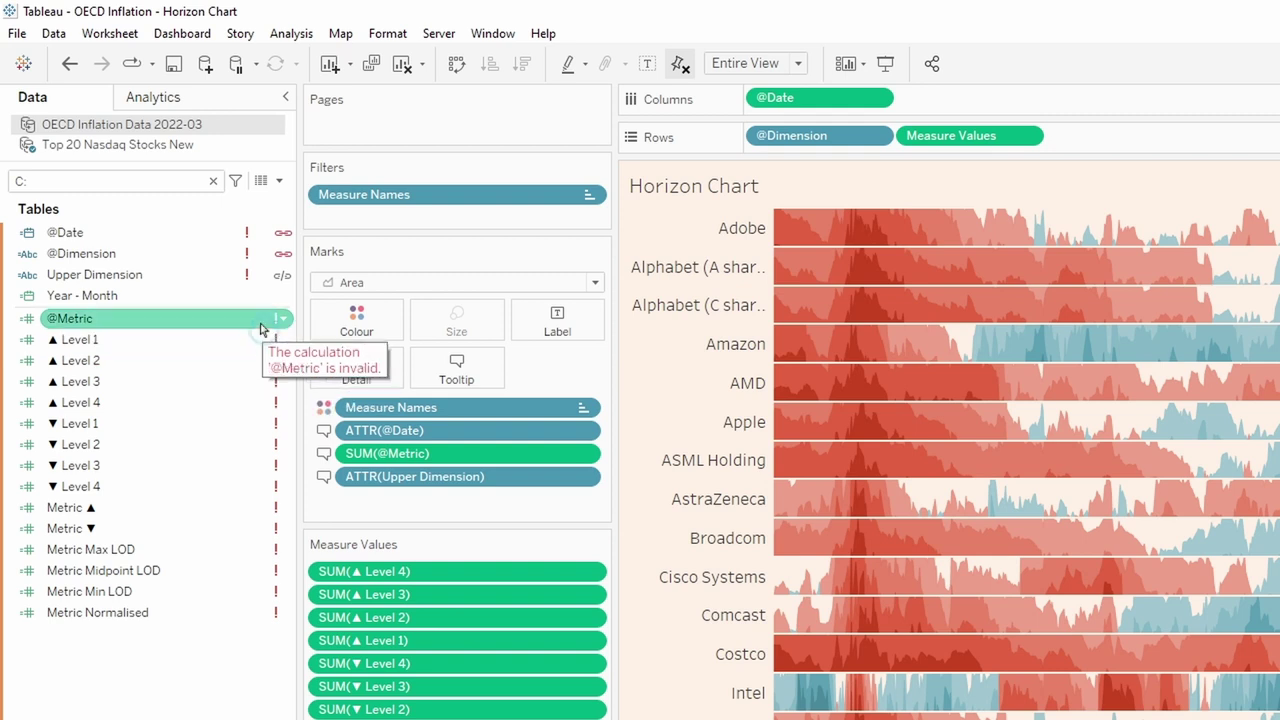
pyautogui.click(205, 327)
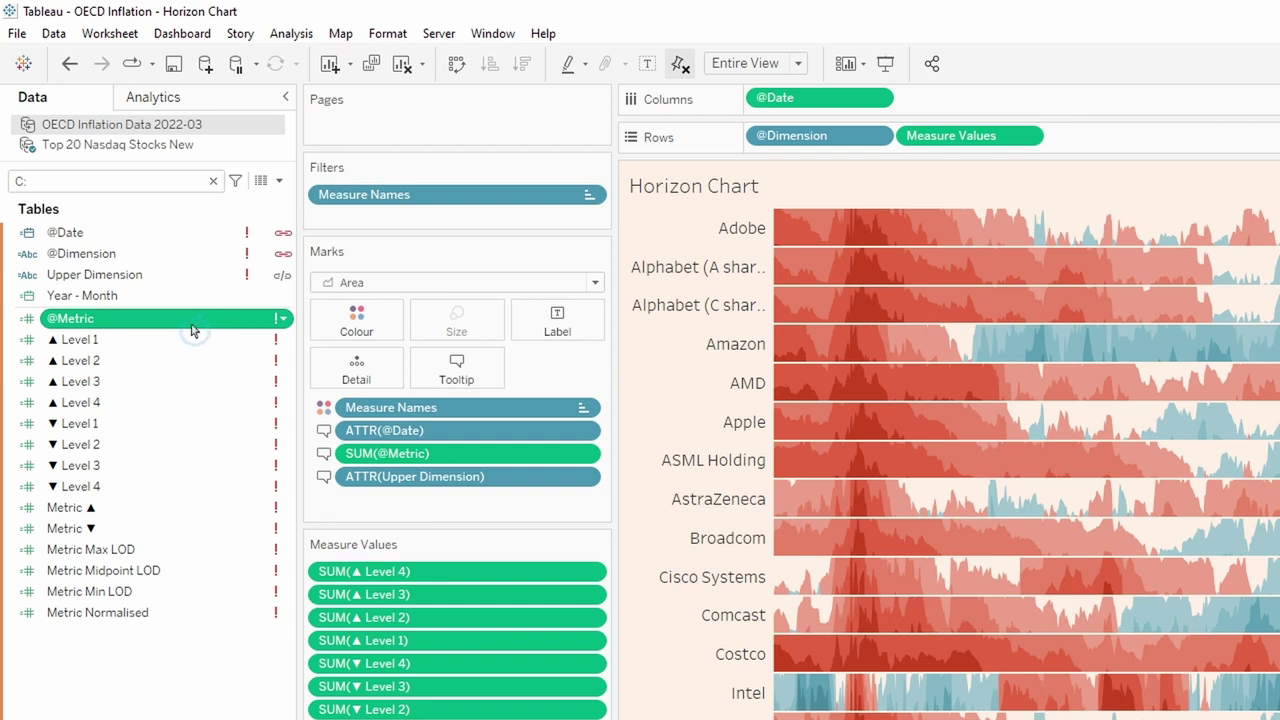
pyautogui.keyDown('ctrl'); pyautogui.click(150, 236); pyautogui.keyUp('ctrl')
pyautogui.keyDown('ctrl'); pyautogui.click(147, 252); pyautogui.keyUp('ctrl')
pyautogui.keyDown('ctrl'); pyautogui.click(141, 340); pyautogui.keyUp('ctrl')
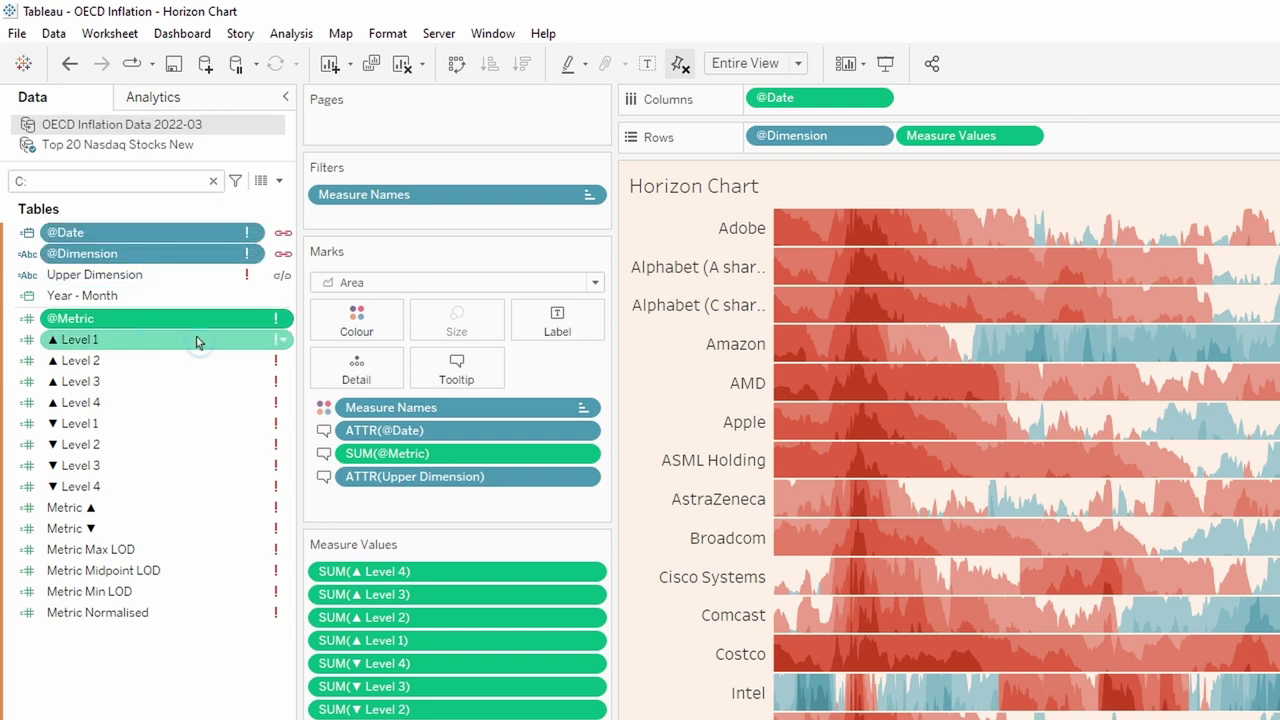
pyautogui.click(186, 233)
pyautogui.rightClick(186, 234)
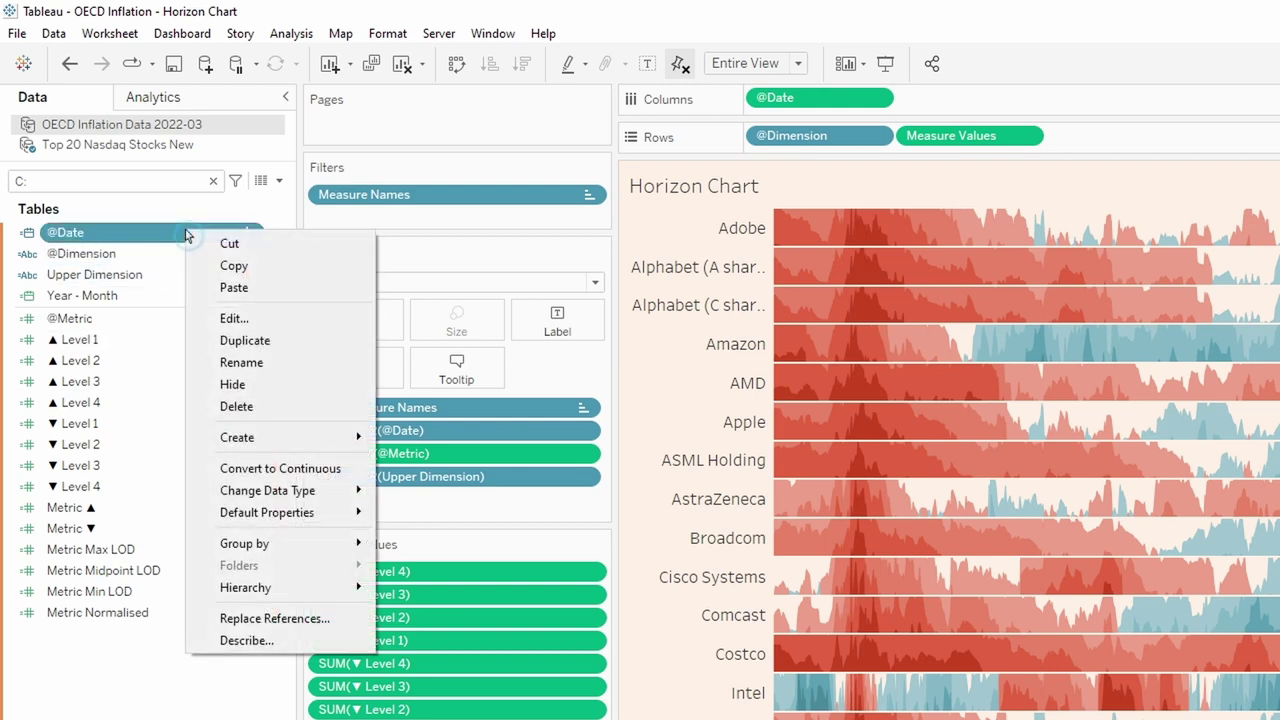
pyautogui.click(273, 316)
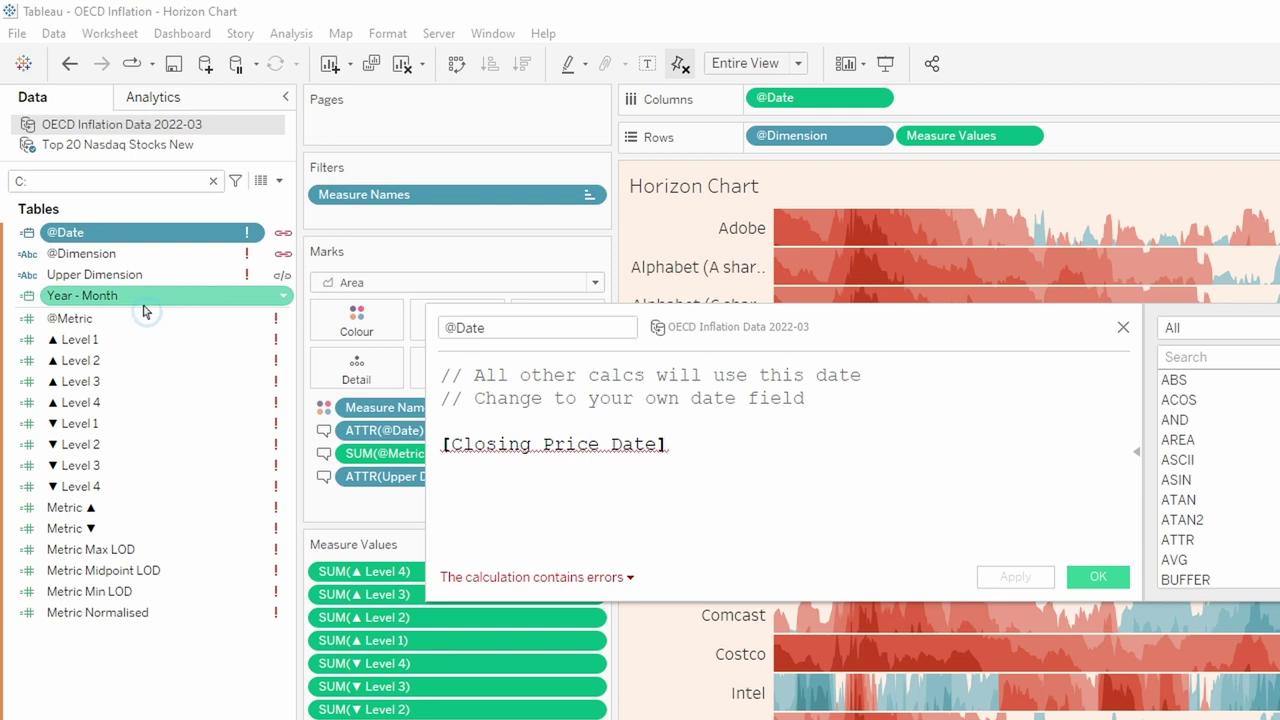
pyautogui.moveTo(92, 298); pyautogui.dragTo(511, 473)
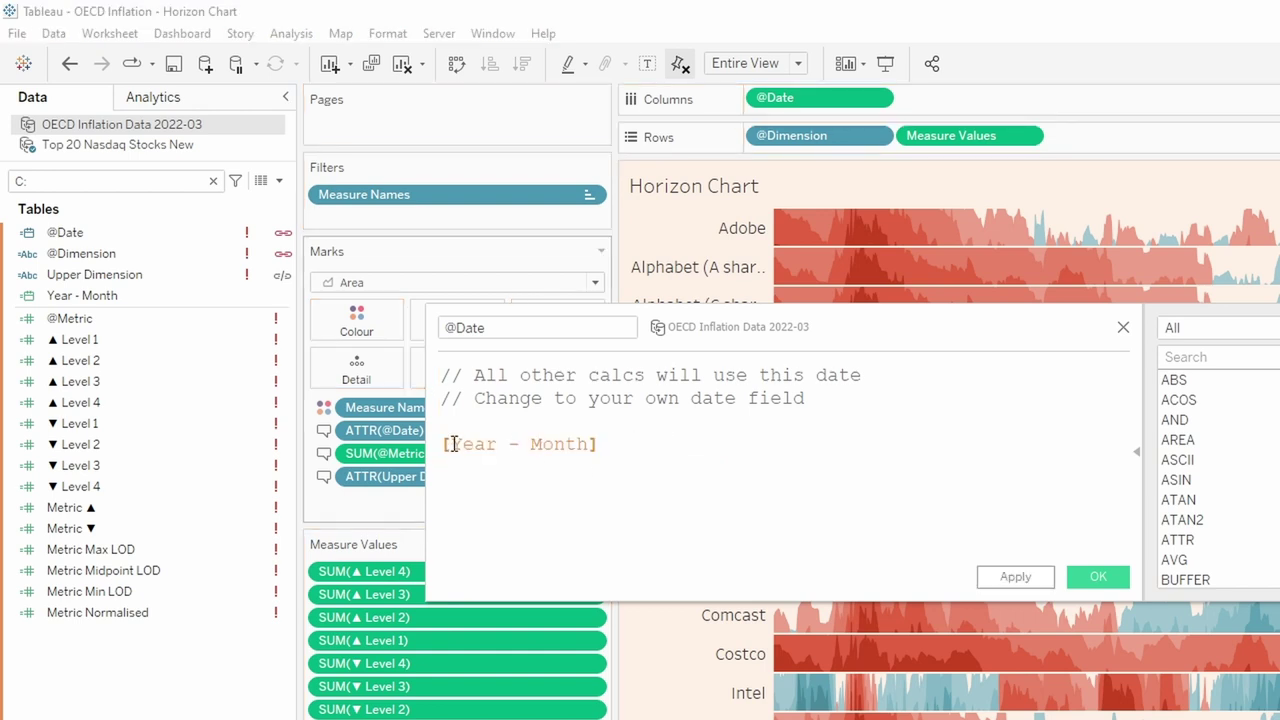
pyautogui.click(1085, 576)
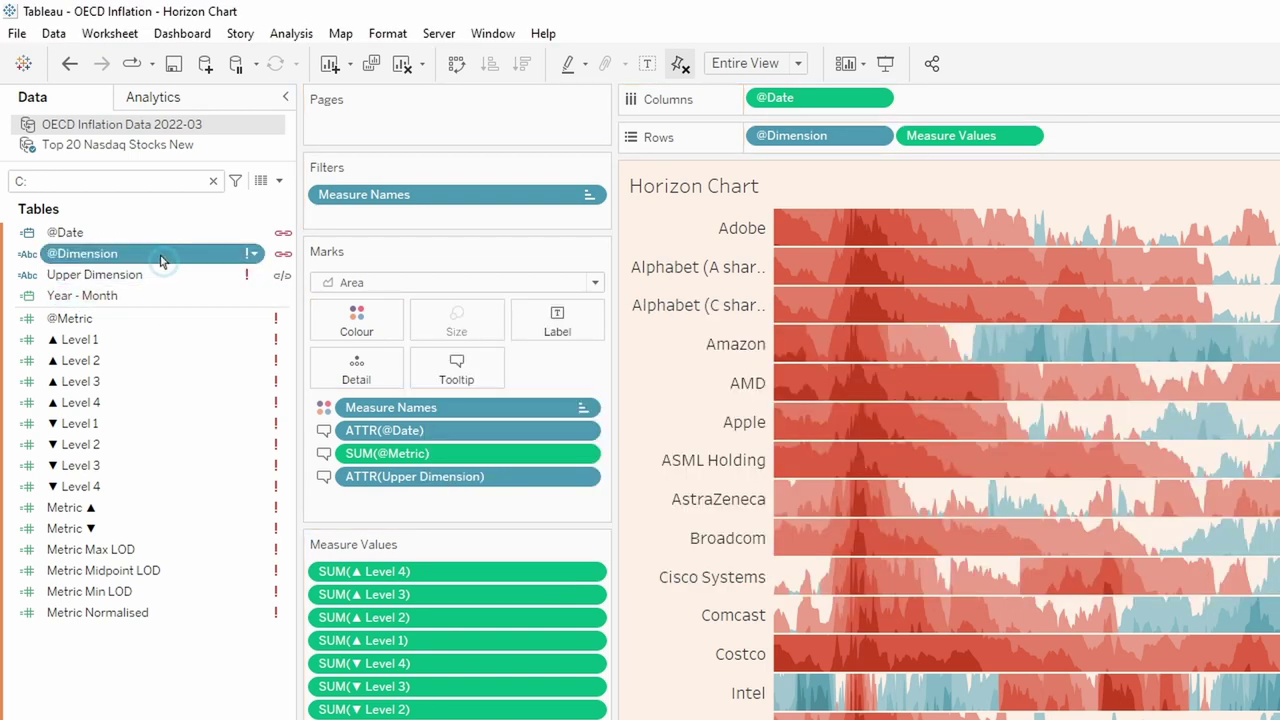
pyautogui.rightClick(163, 258)
pyautogui.click(226, 352)
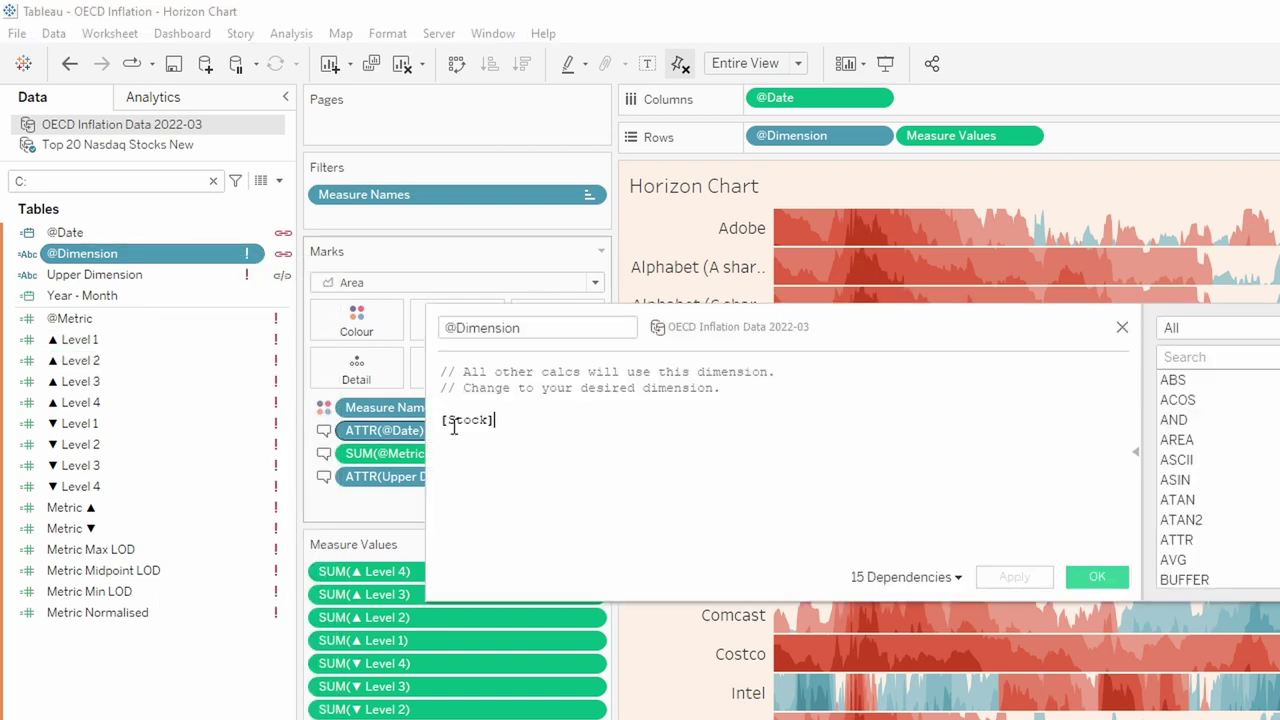
pyautogui.scroll(2, 587, 441)
pyautogui.doubleClick(551, 443)
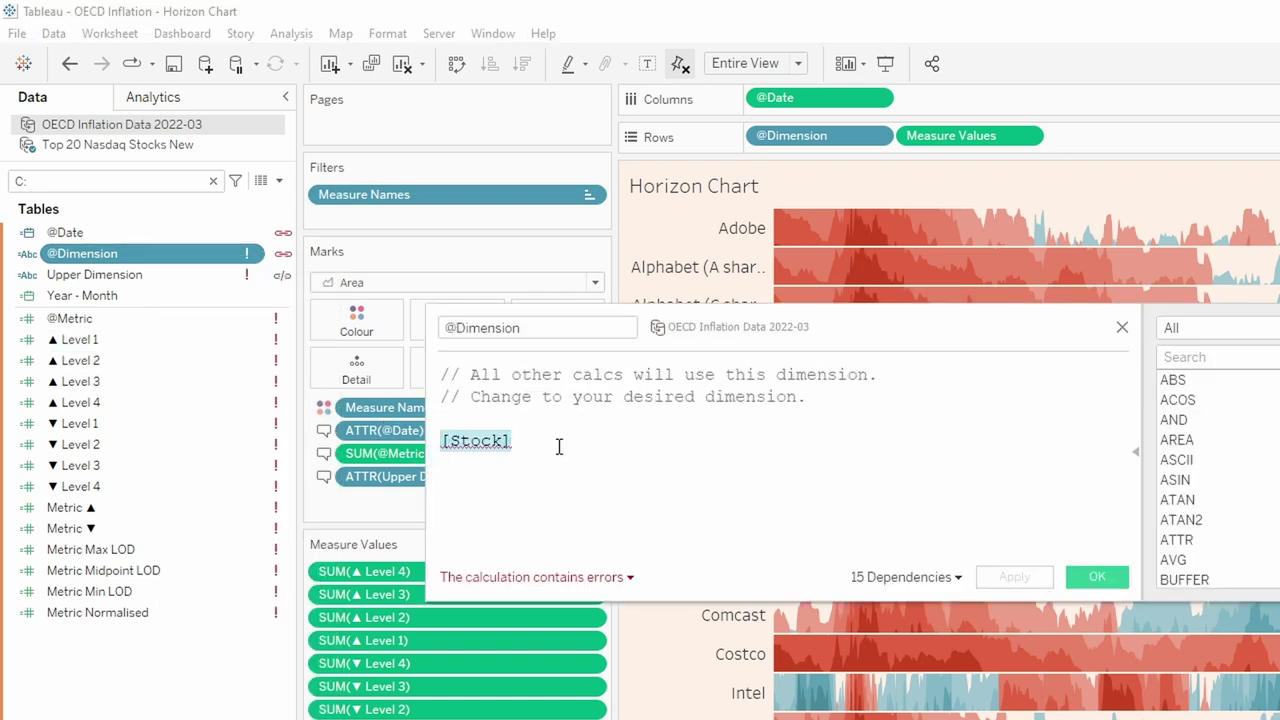
pyautogui.click(550, 452)
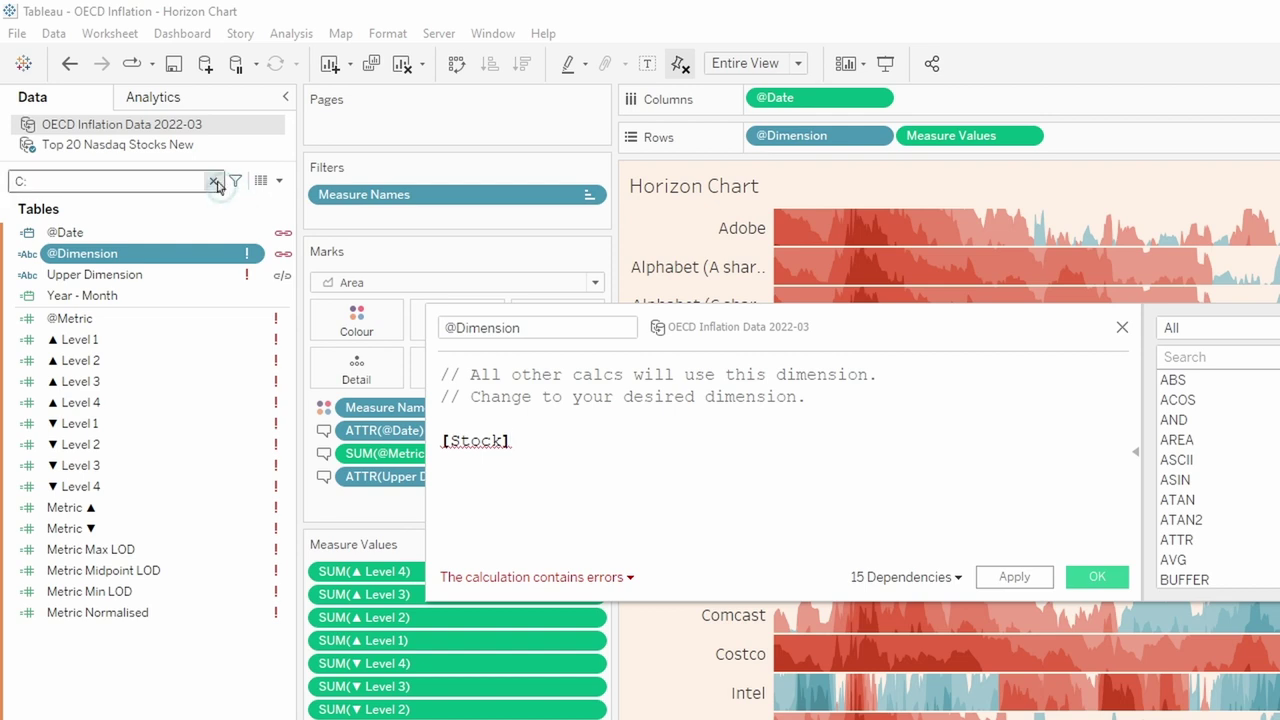
pyautogui.click(217, 182)
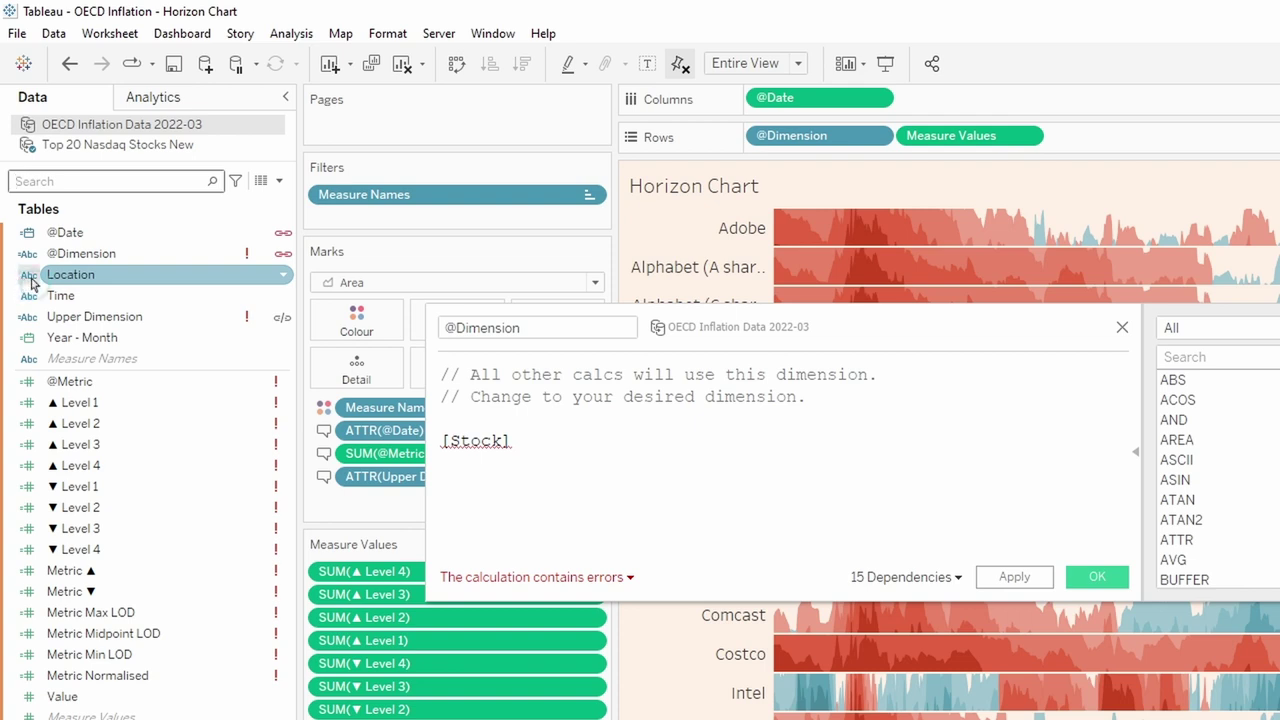
pyautogui.click(95, 277)
pyautogui.moveTo(95, 277); pyautogui.dragTo(486, 466)
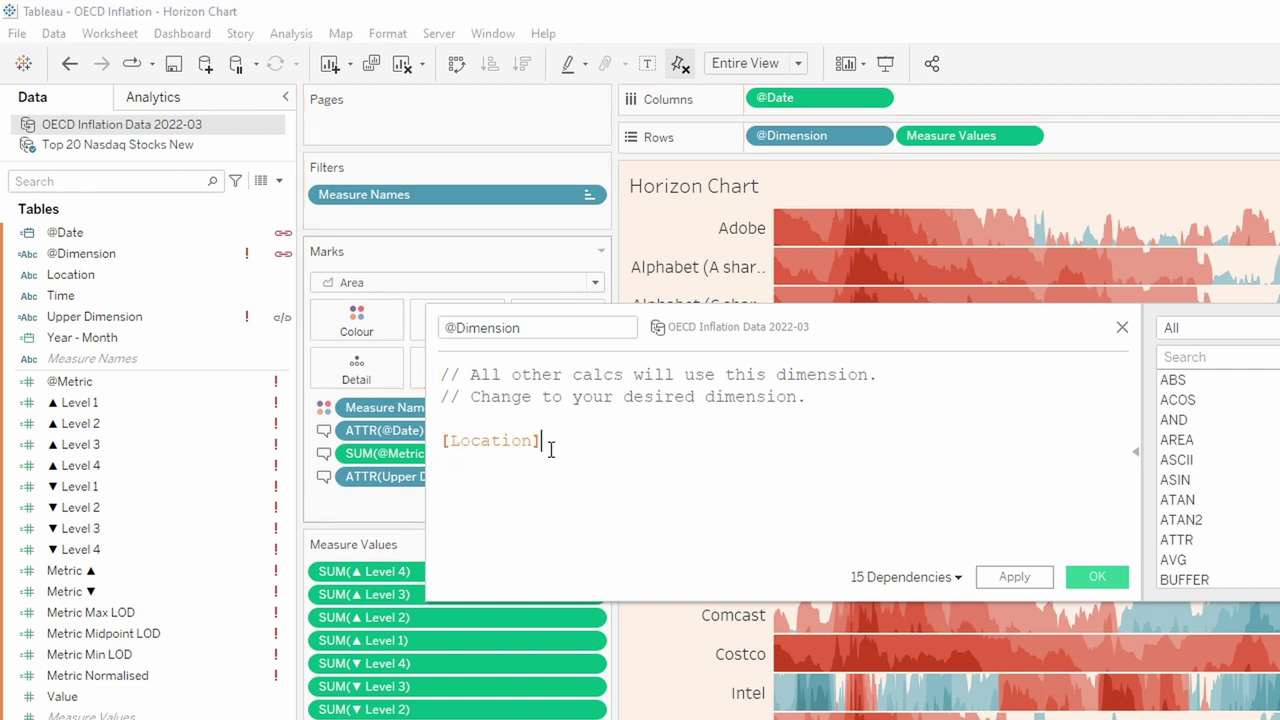
pyautogui.click(1097, 577)
pyautogui.rightClick(163, 385)
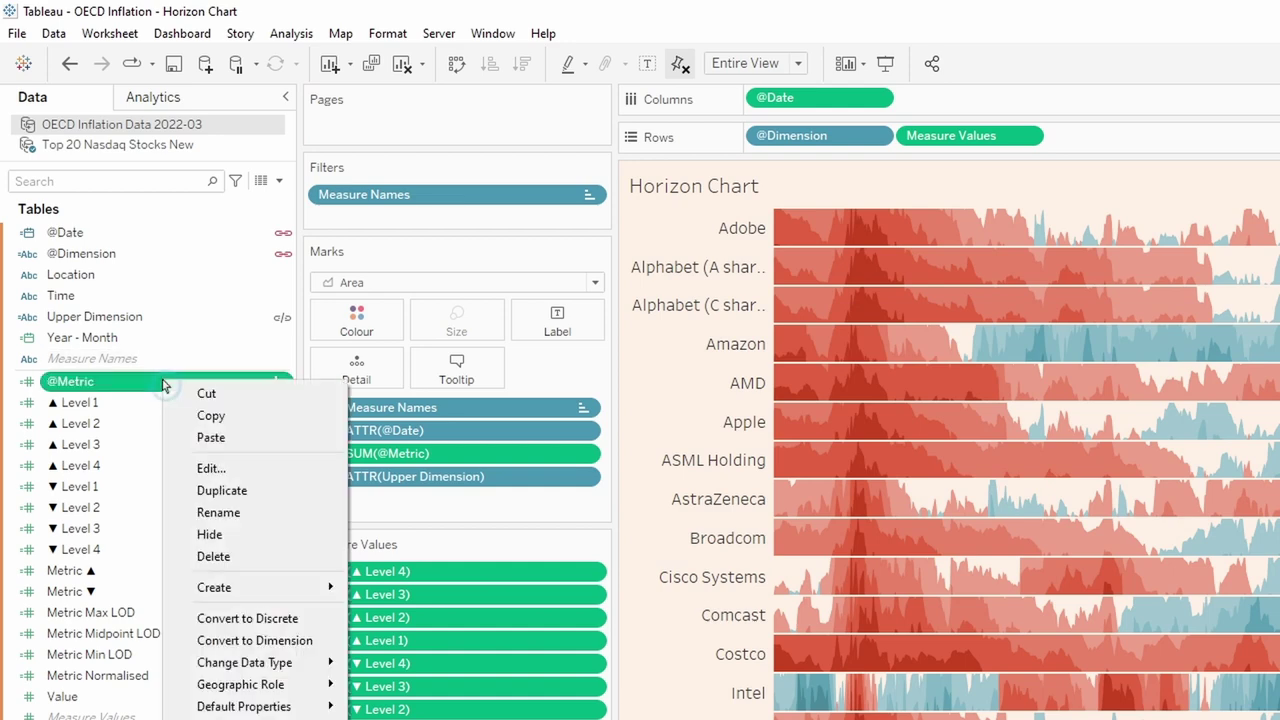
pyautogui.click(224, 466)
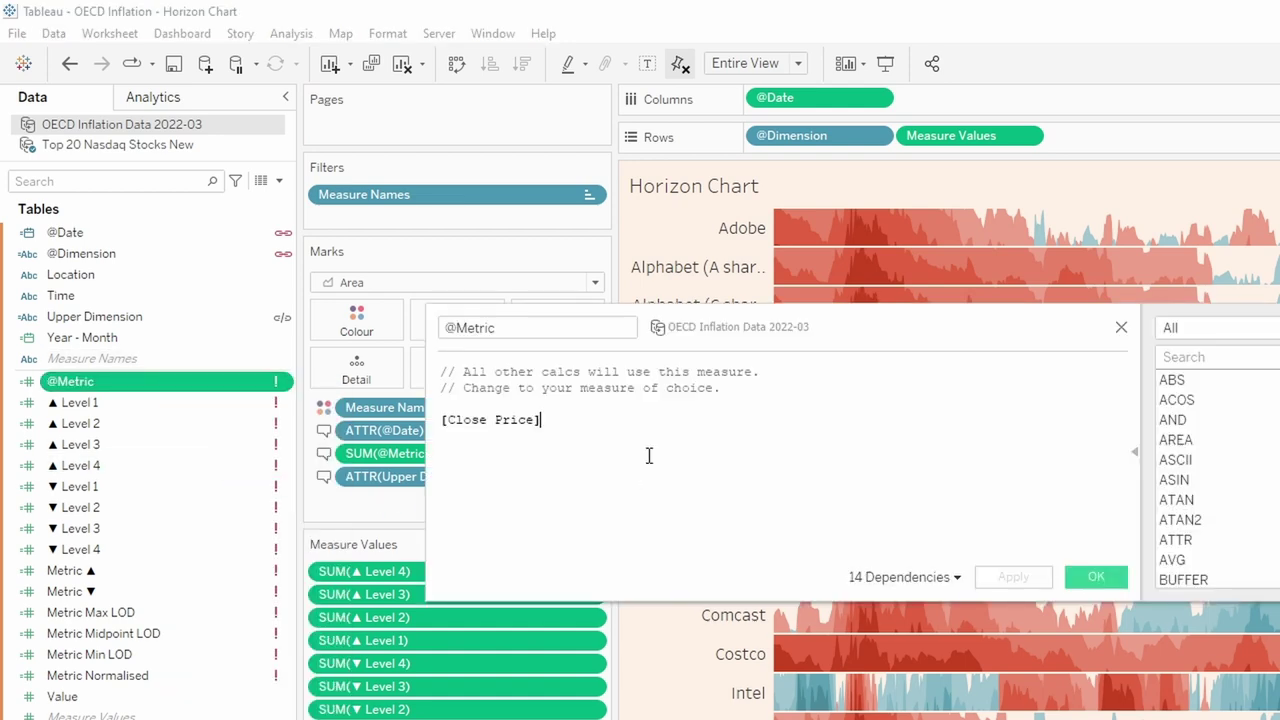
pyautogui.scroll(3, 651, 451)
pyautogui.moveTo(651, 457)
pyautogui.mouseDown()
pyautogui.moveTo(414, 462)
pyautogui.moveTo(651, 471)
pyautogui.mouseUp()
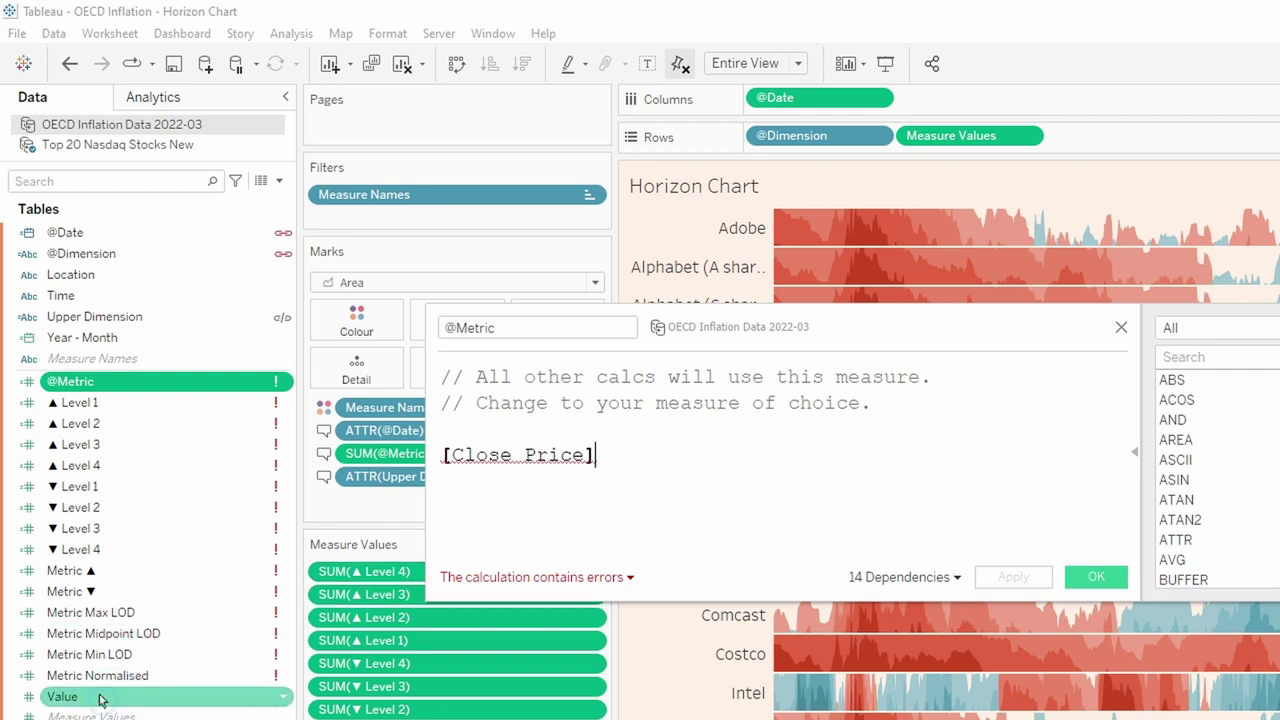
pyautogui.moveTo(105, 697); pyautogui.dragTo(532, 482)
pyautogui.click(1098, 577)
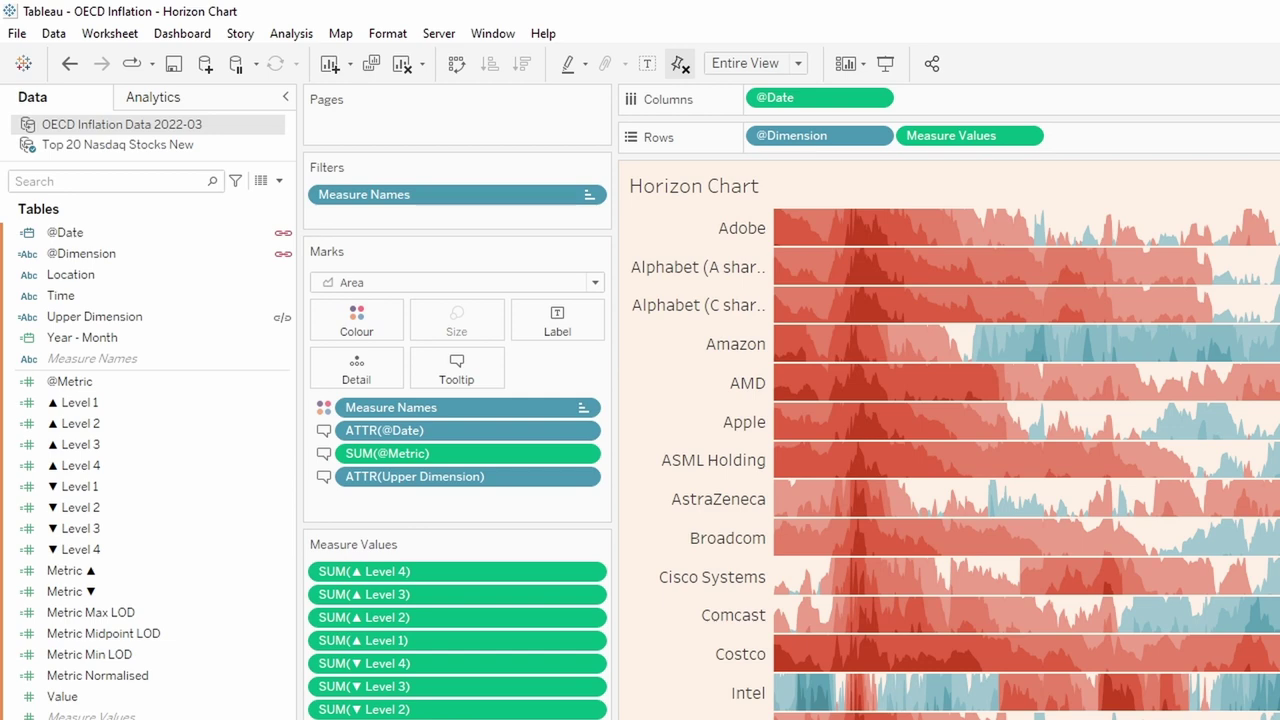
pyautogui.click(213, 677)
pyautogui.rightClick(214, 677)
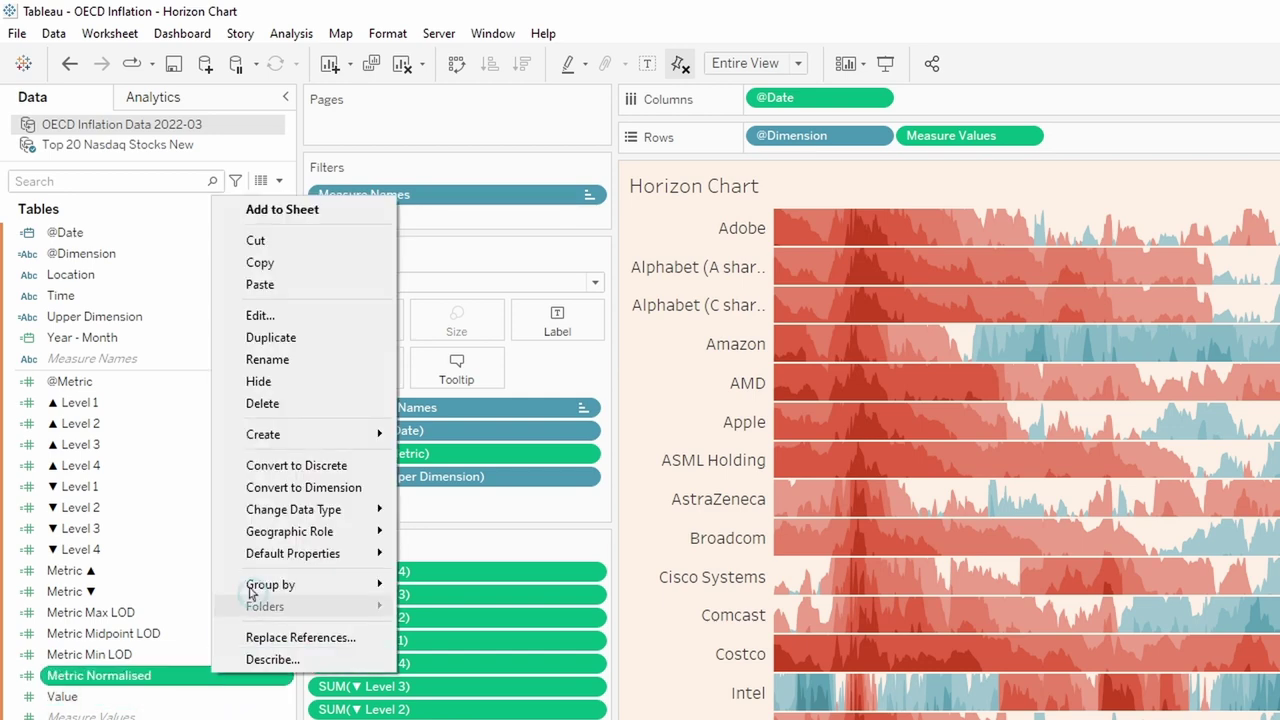
pyautogui.click(288, 316)
pyautogui.scroll(2, 520, 397)
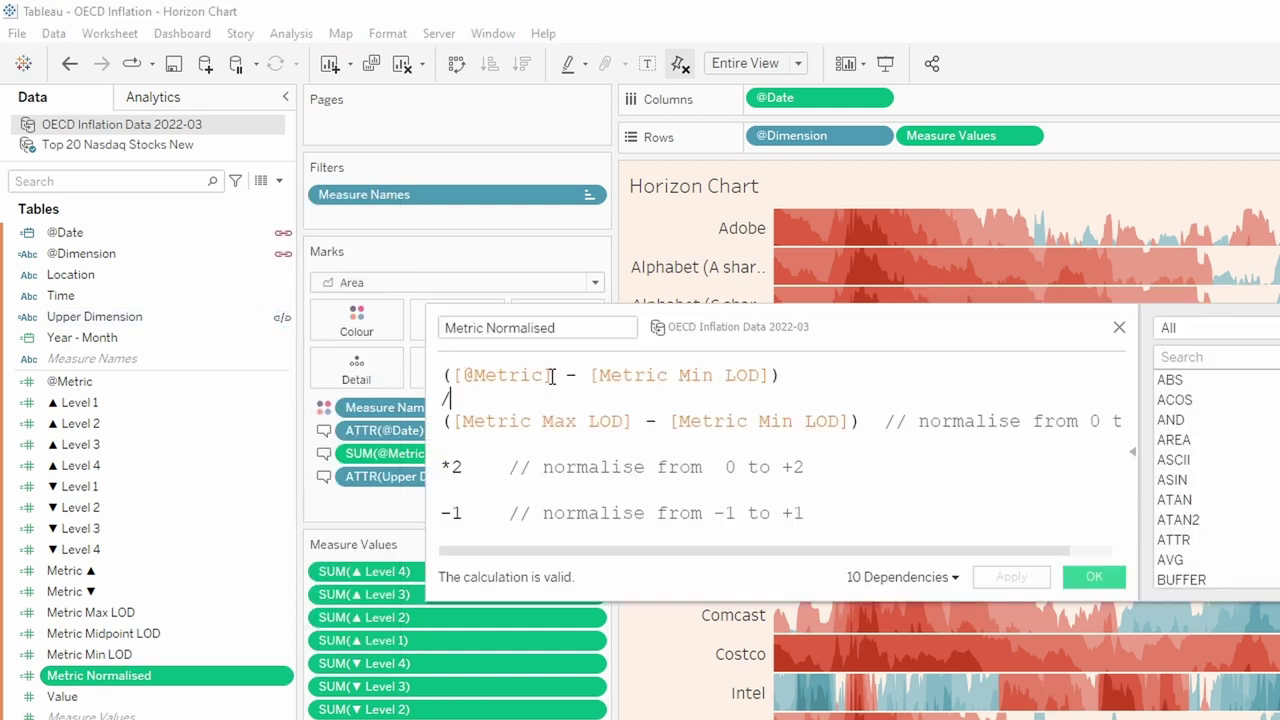
pyautogui.moveTo(551, 376); pyautogui.dragTo(449, 377)
pyautogui.click(493, 391)
pyautogui.click(1094, 577)
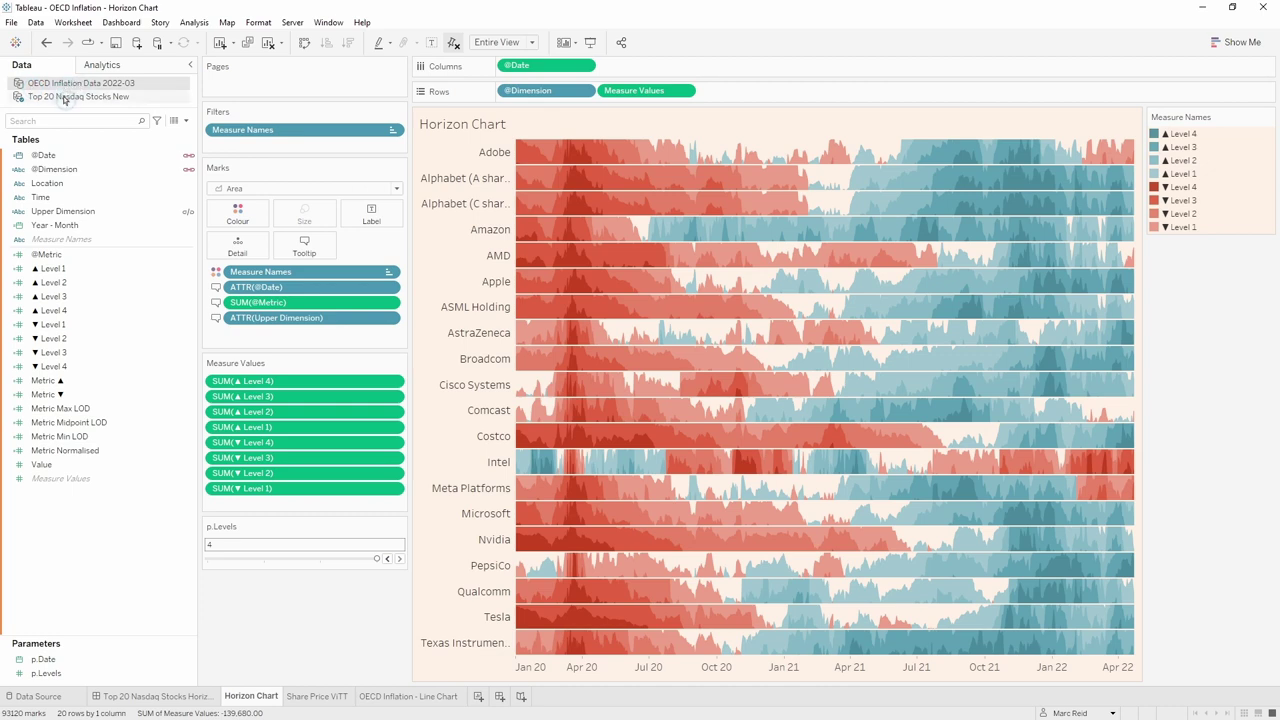
# - Swap the Top 20 Nasdaq Stocks New source for OECD Inflation Data 2022-03 using Replace Data Source
pyautogui.click(66, 97)
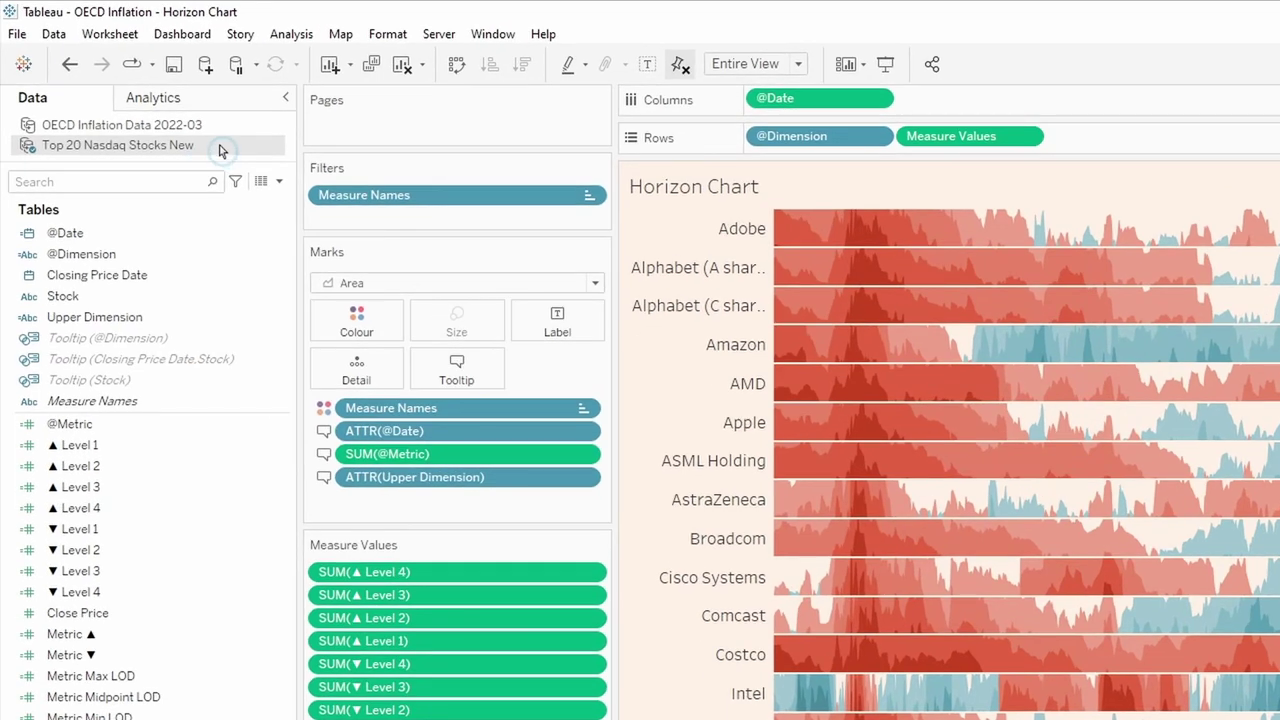
pyautogui.rightClick(222, 150)
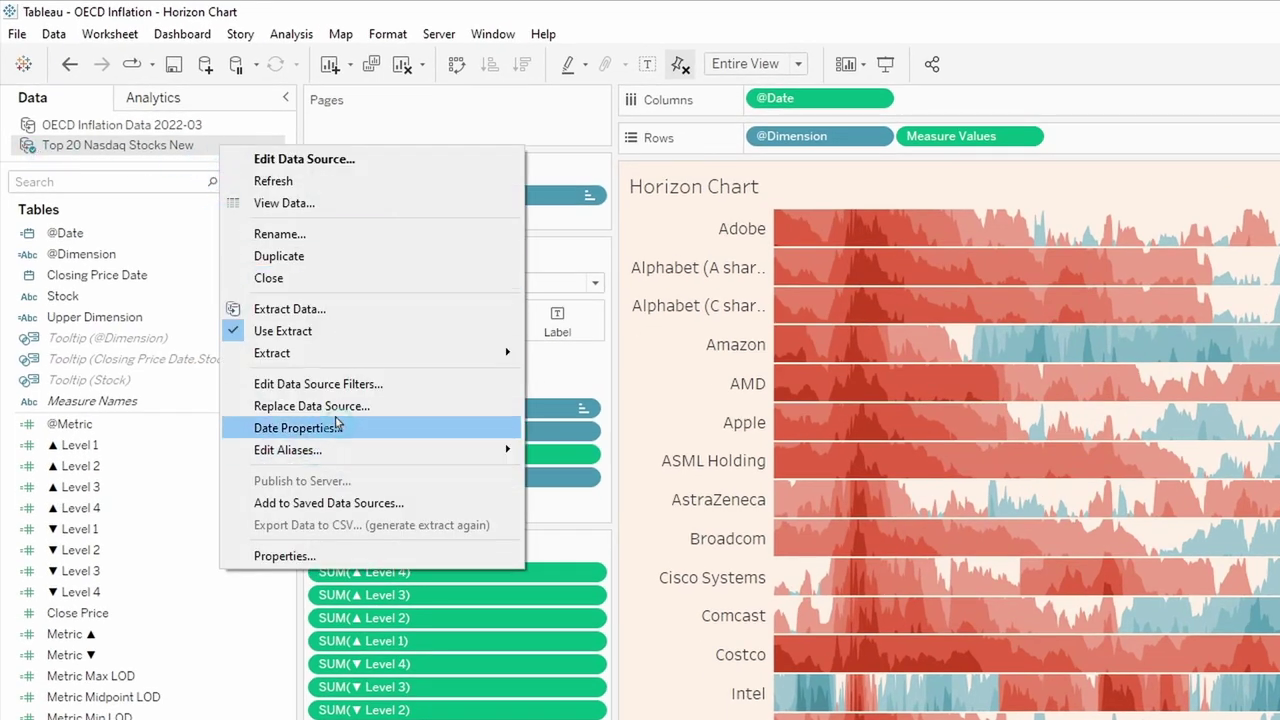
pyautogui.click(390, 408)
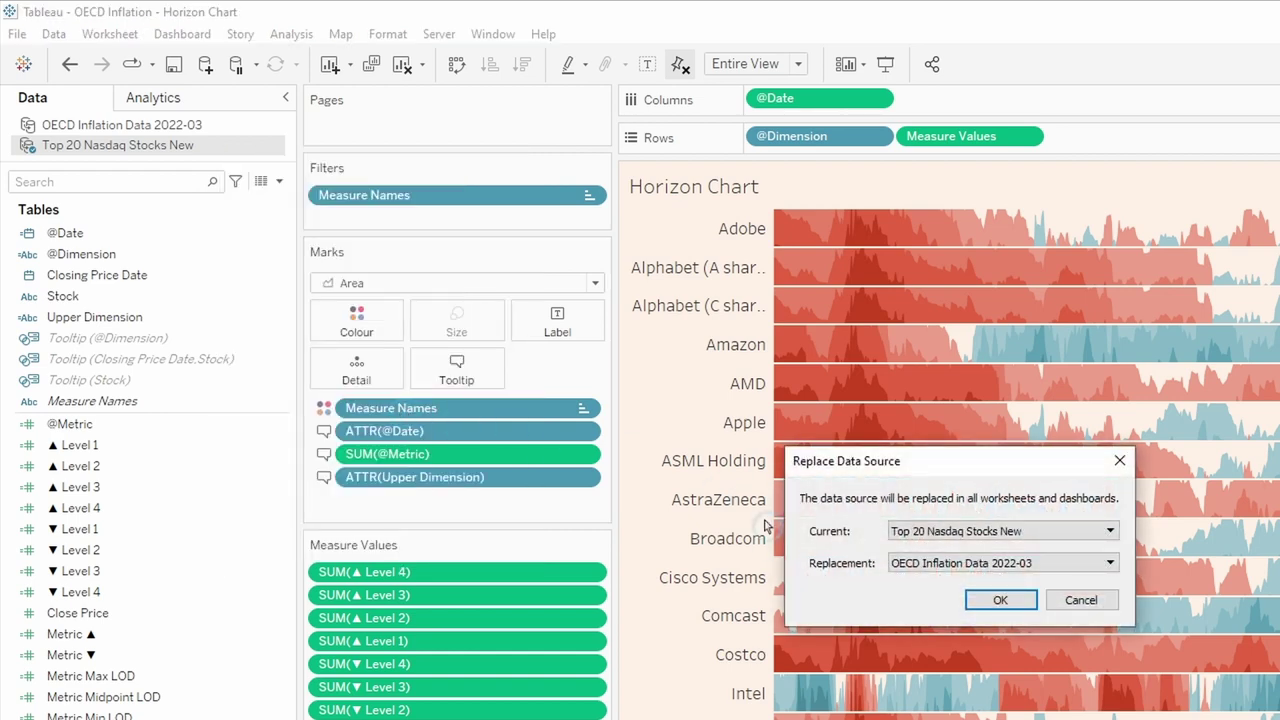
pyautogui.click(1088, 563)
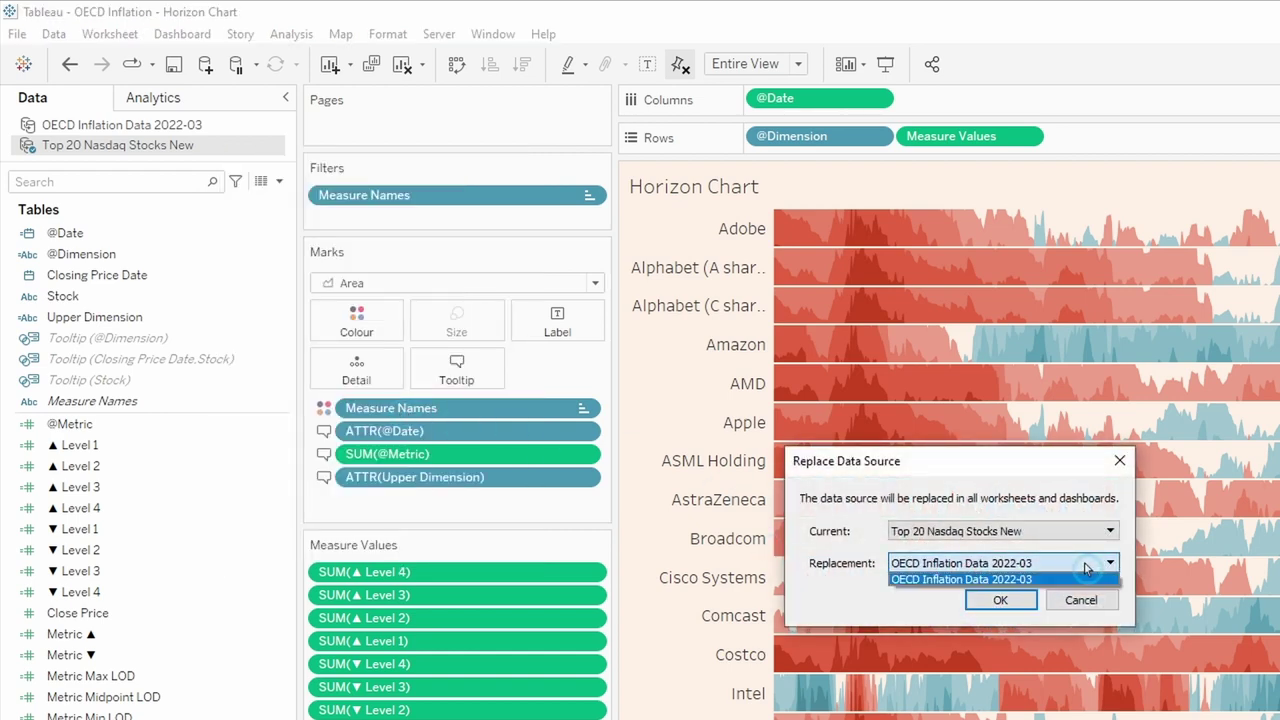
pyautogui.click(1080, 580)
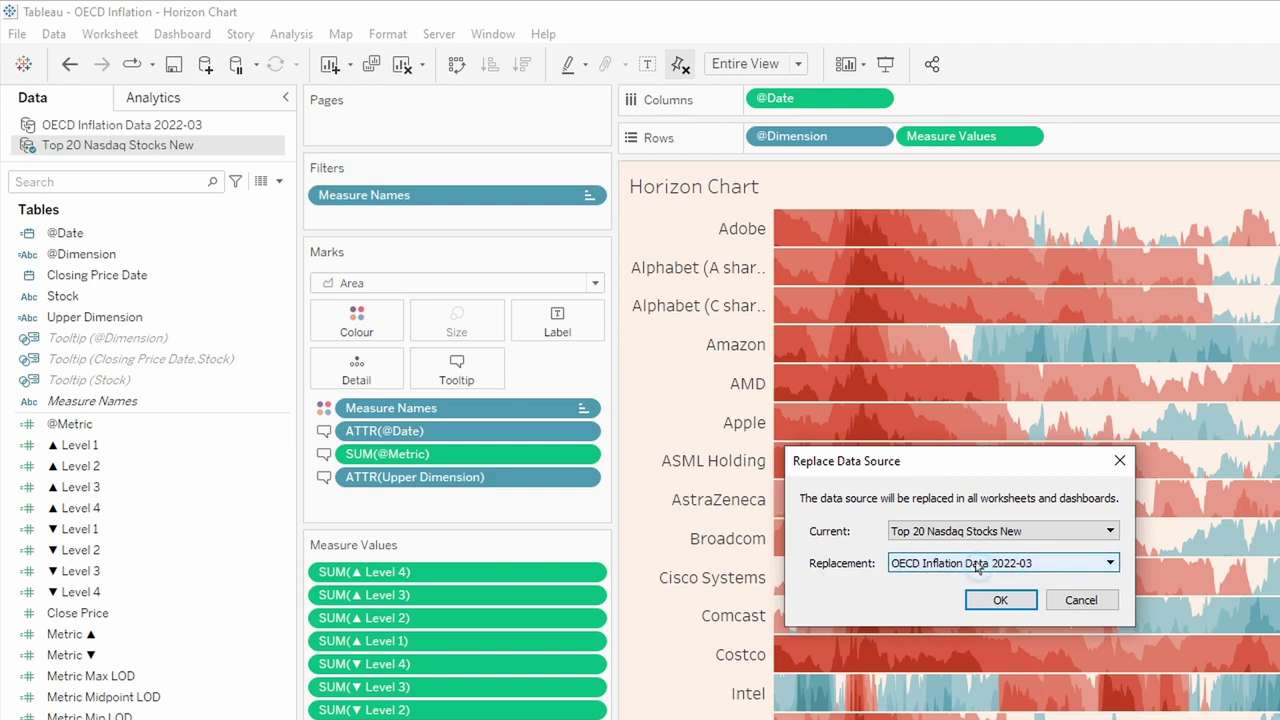
pyautogui.click(1001, 600)
pyautogui.click(1001, 604)
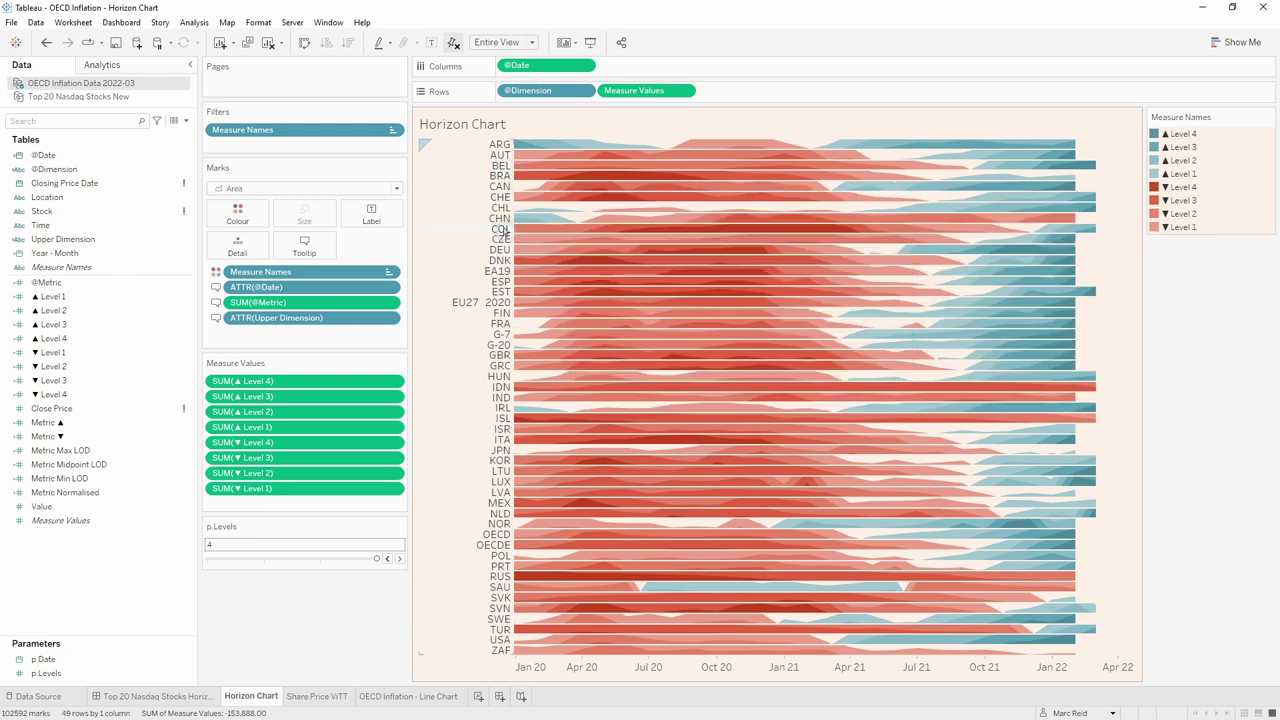
# - Set the date axis range to Automatic so the chart spans 2000 to 2022
pyautogui.moveTo(679, 336)
pyautogui.rightClick(560, 670)
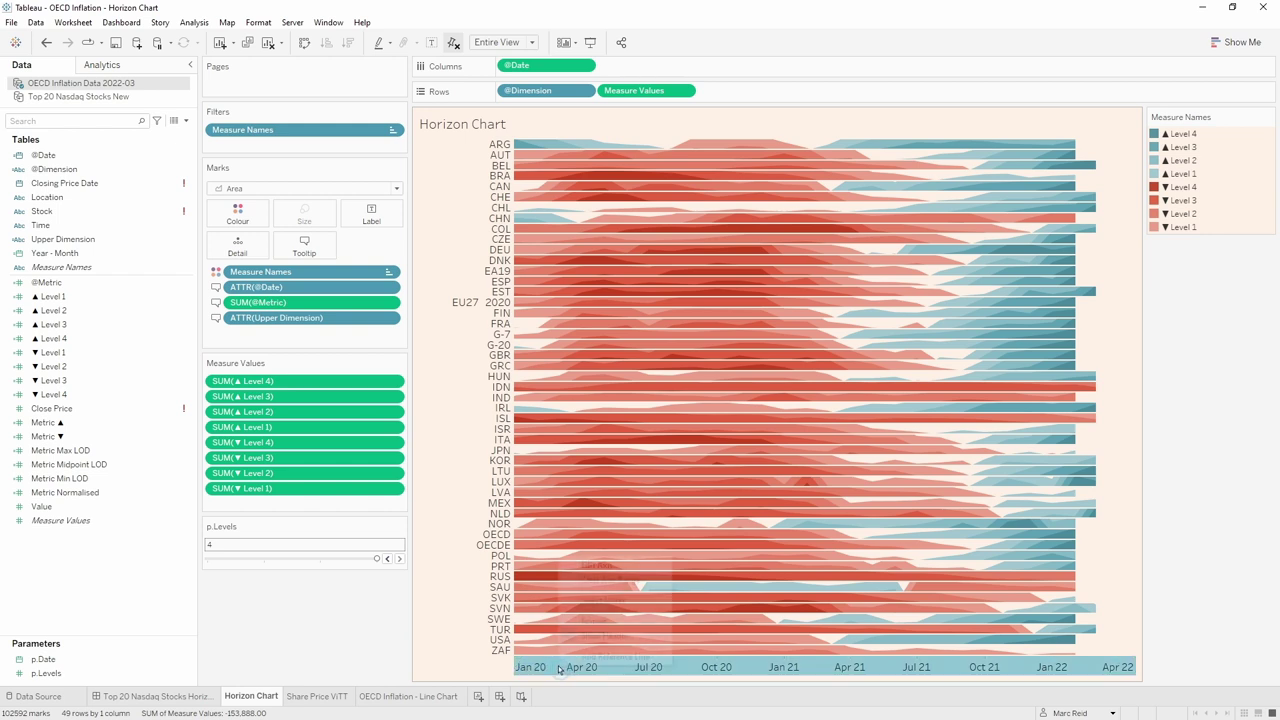
pyautogui.click(632, 565)
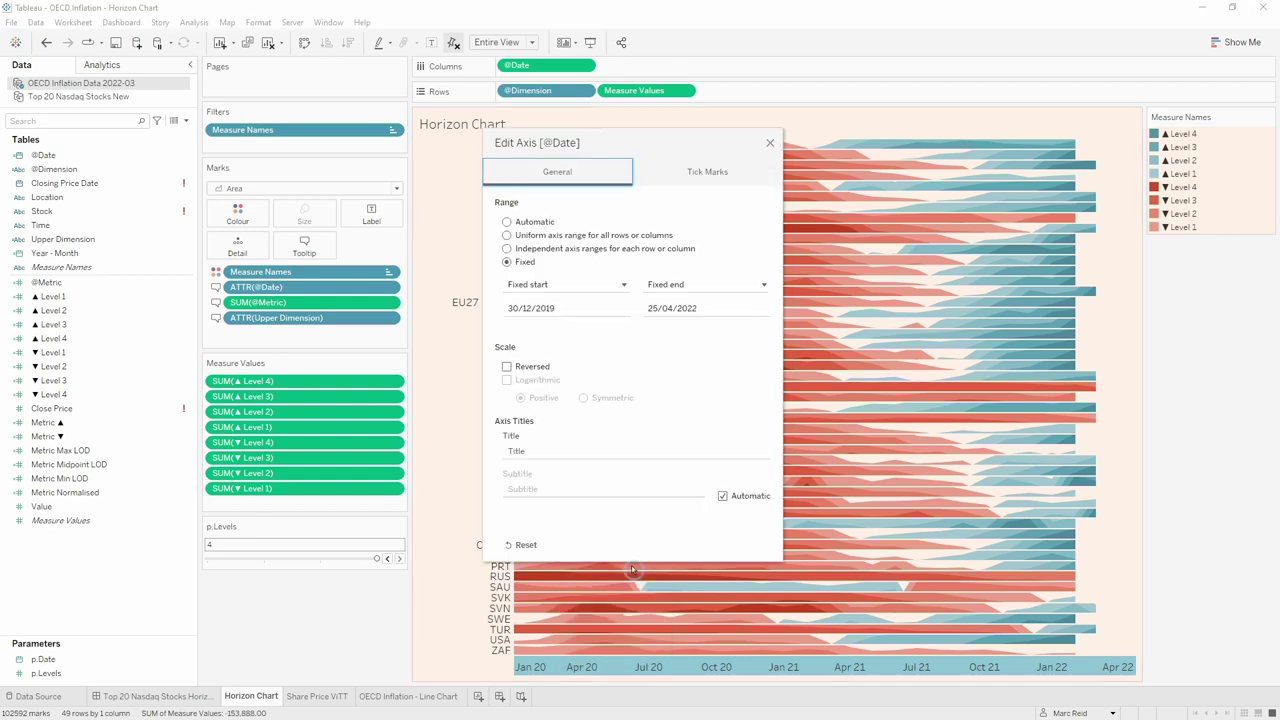
pyautogui.click(508, 222)
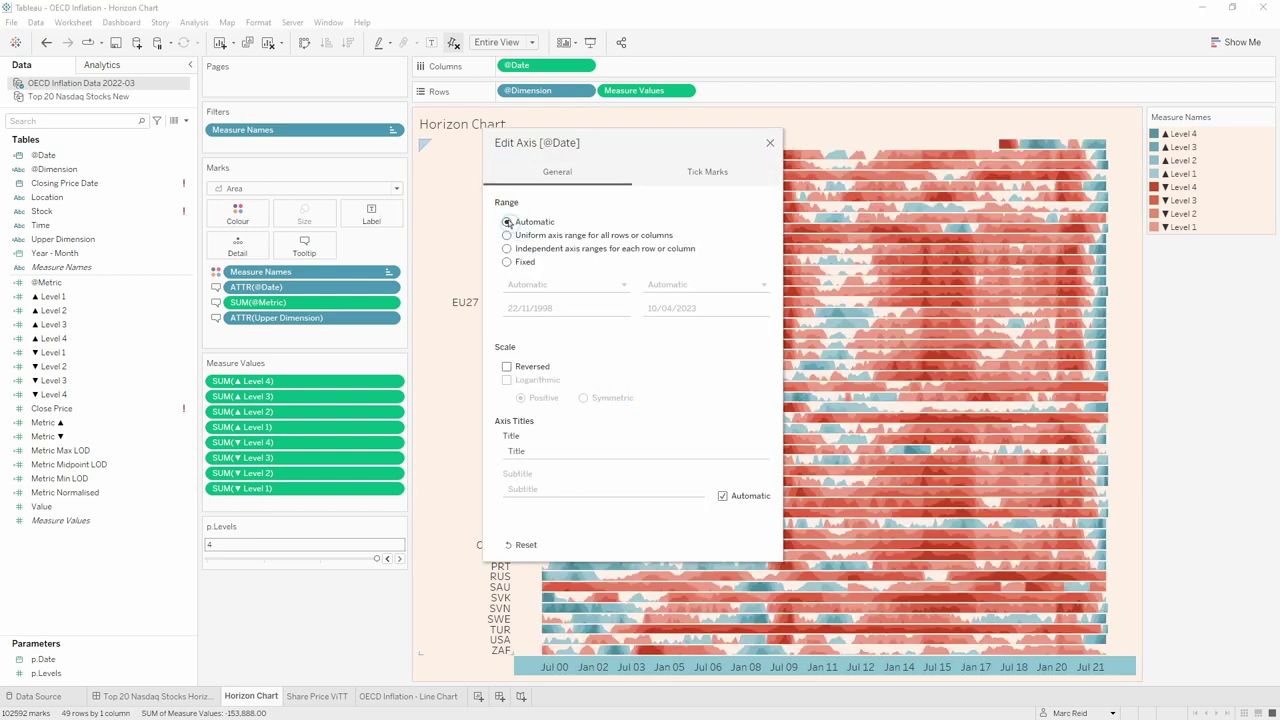
pyautogui.click(770, 143)
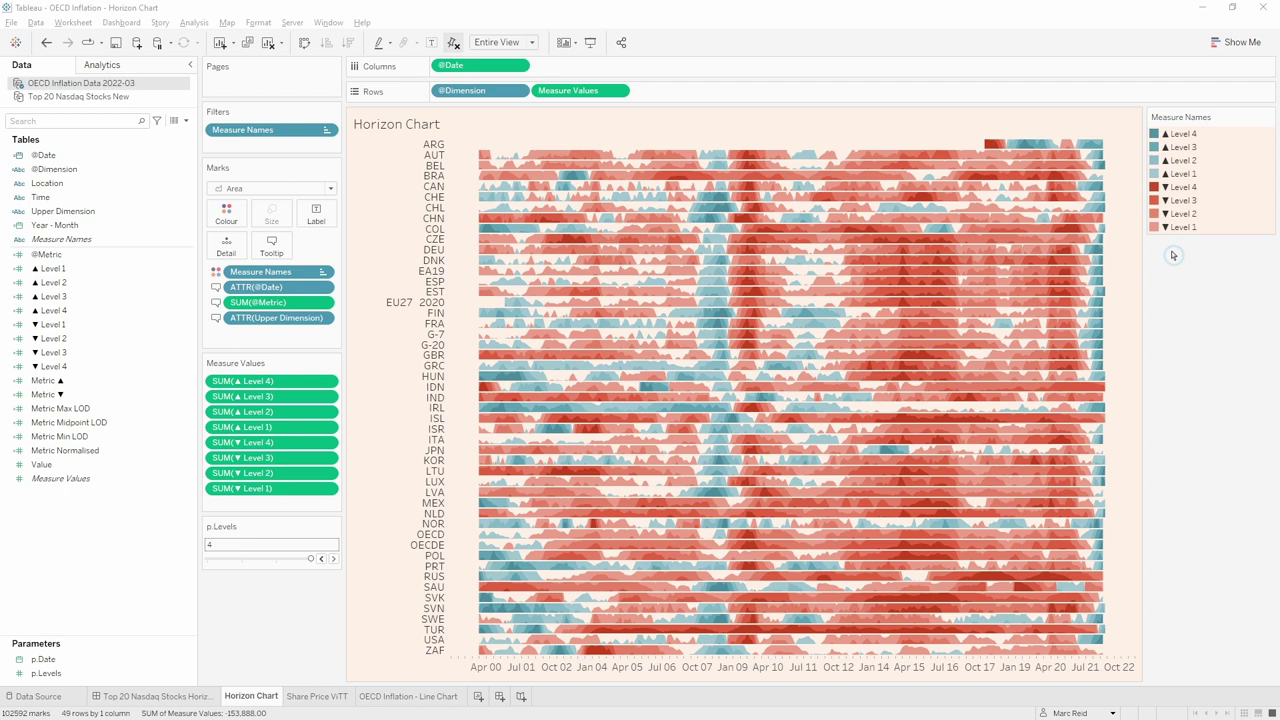
# - Assign the Orange palette to the ▲ levels and Blue-Teal to the ▼ levels
pyautogui.click(226, 213)
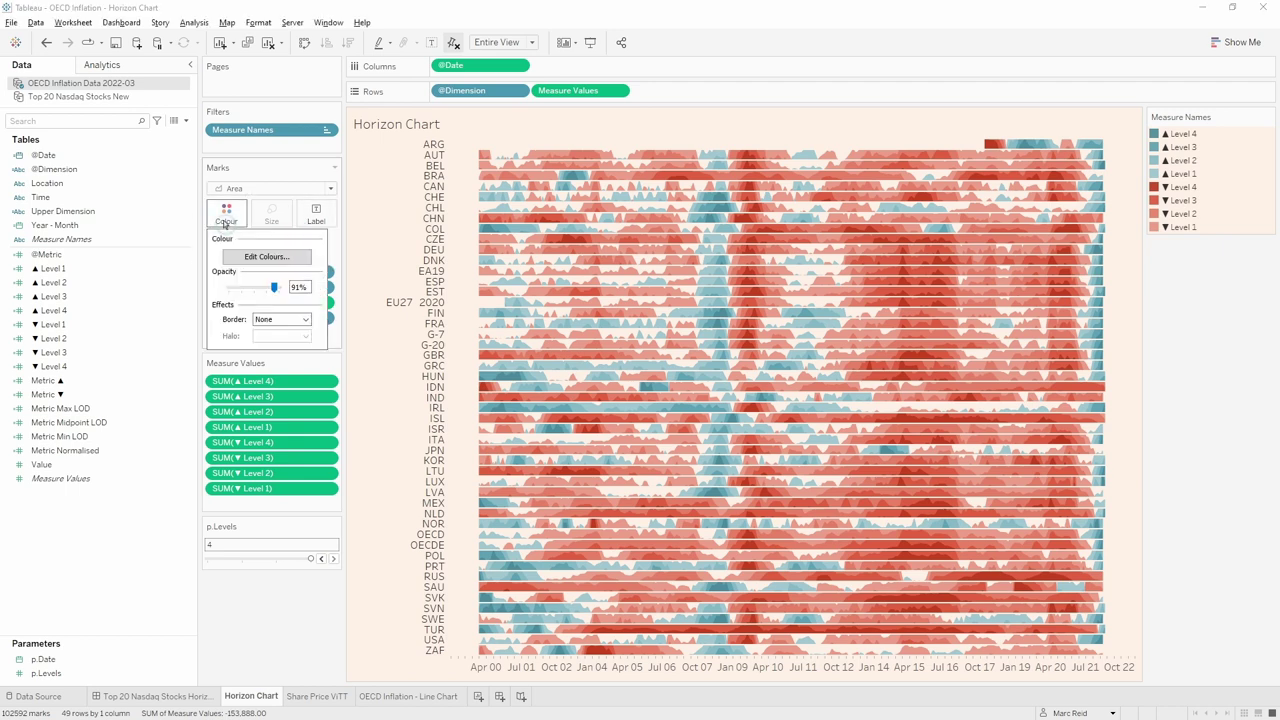
pyautogui.click(266, 256)
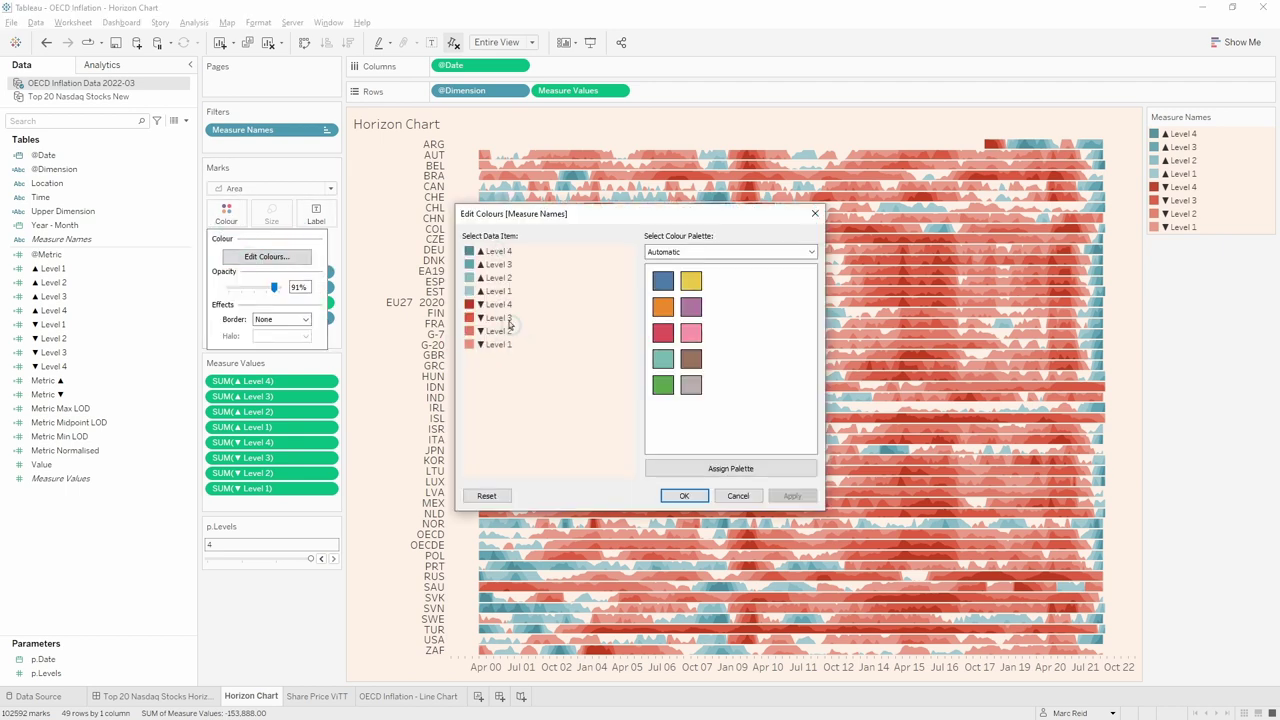
pyautogui.click(730, 251)
pyautogui.click(720, 280)
pyautogui.click(730, 251)
pyautogui.click(682, 334)
pyautogui.click(680, 494)
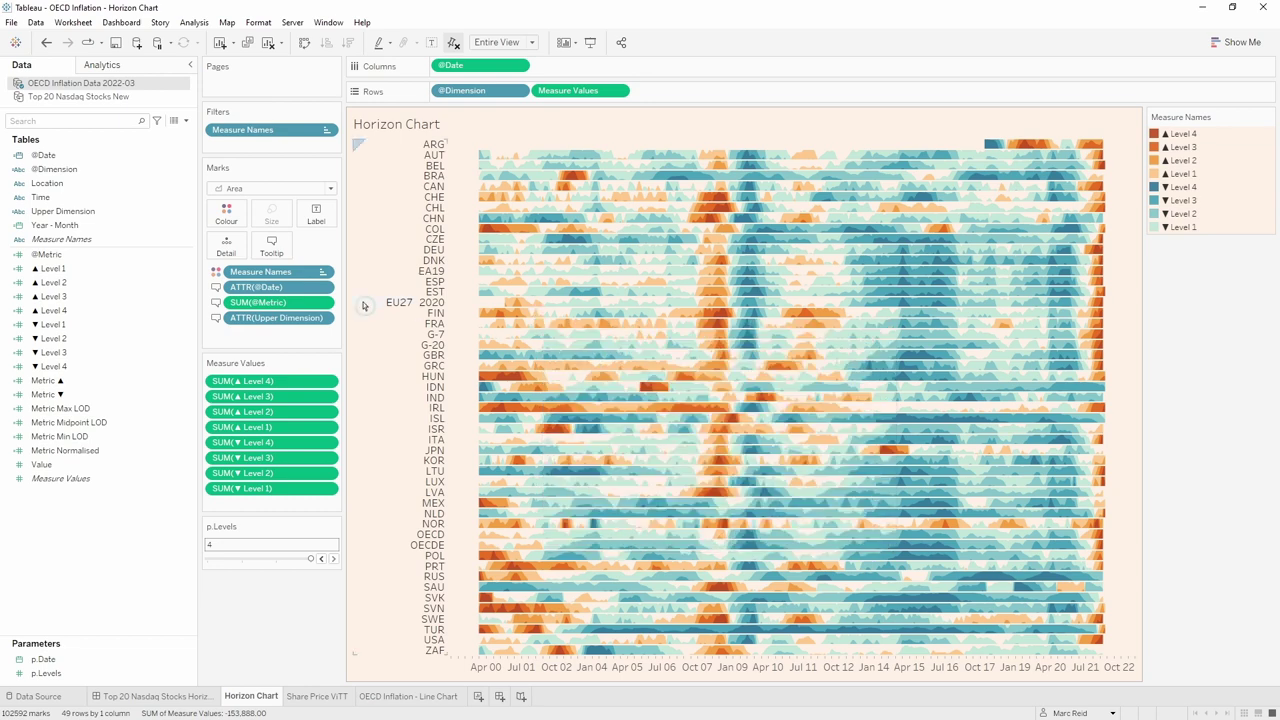
pyautogui.rightClick(300, 302)
pyautogui.click(340, 346)
pyautogui.click(125, 187)
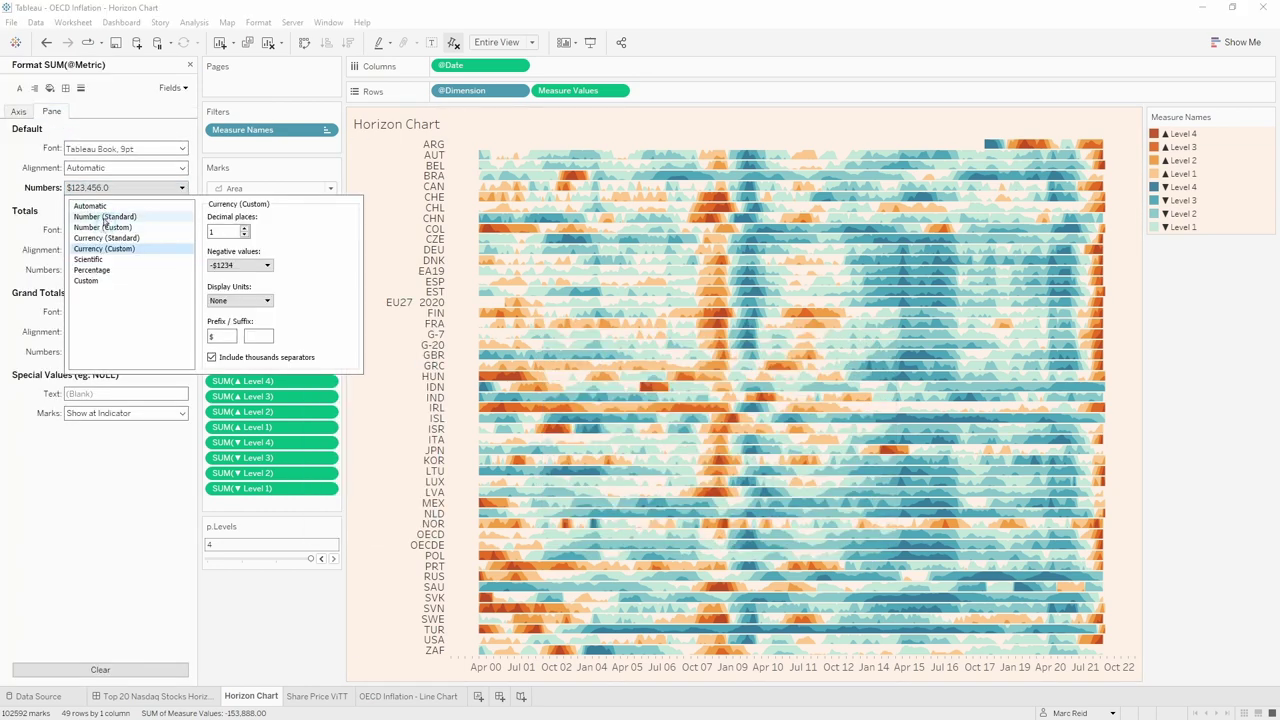
pyautogui.click(102, 227)
pyautogui.click(258, 336)
pyautogui.write('%')
pyautogui.moveTo(512, 234)
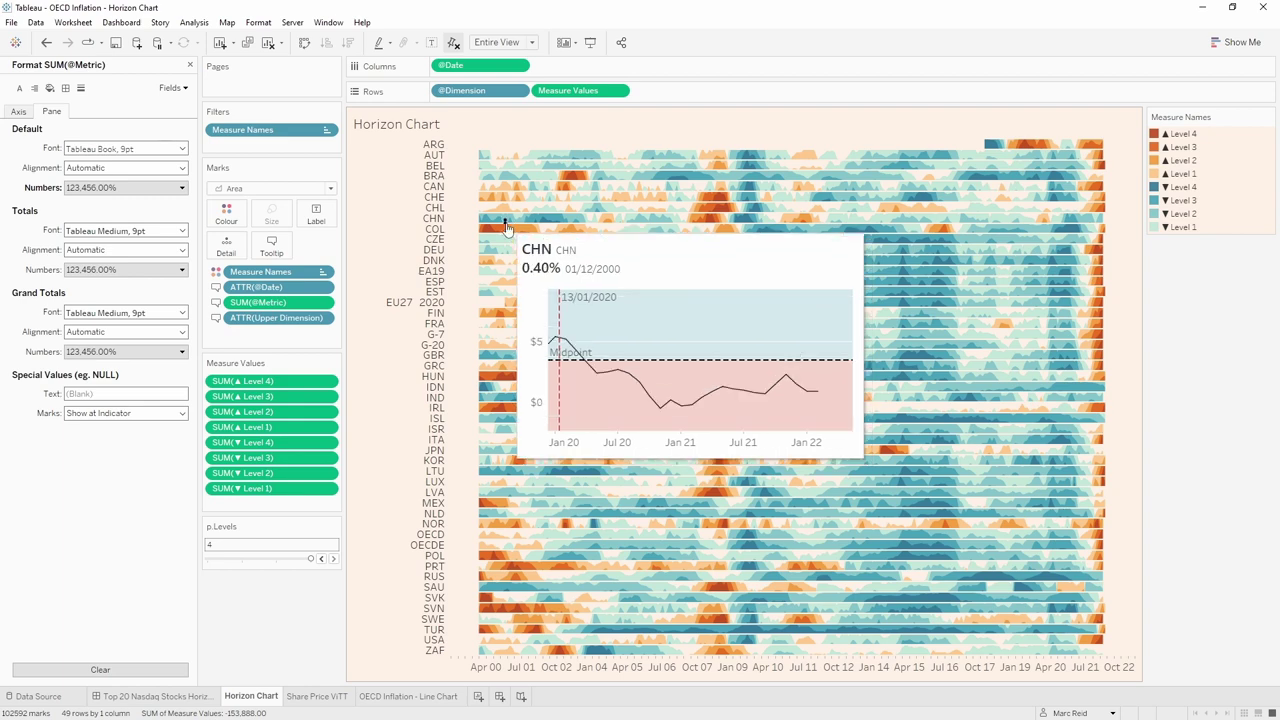
# - On Share Price ViTT, format the value axis as Standard numbers with no decimals and a % suffix
pyautogui.click(408, 696)
pyautogui.click(318, 696)
pyautogui.rightClick(418, 271)
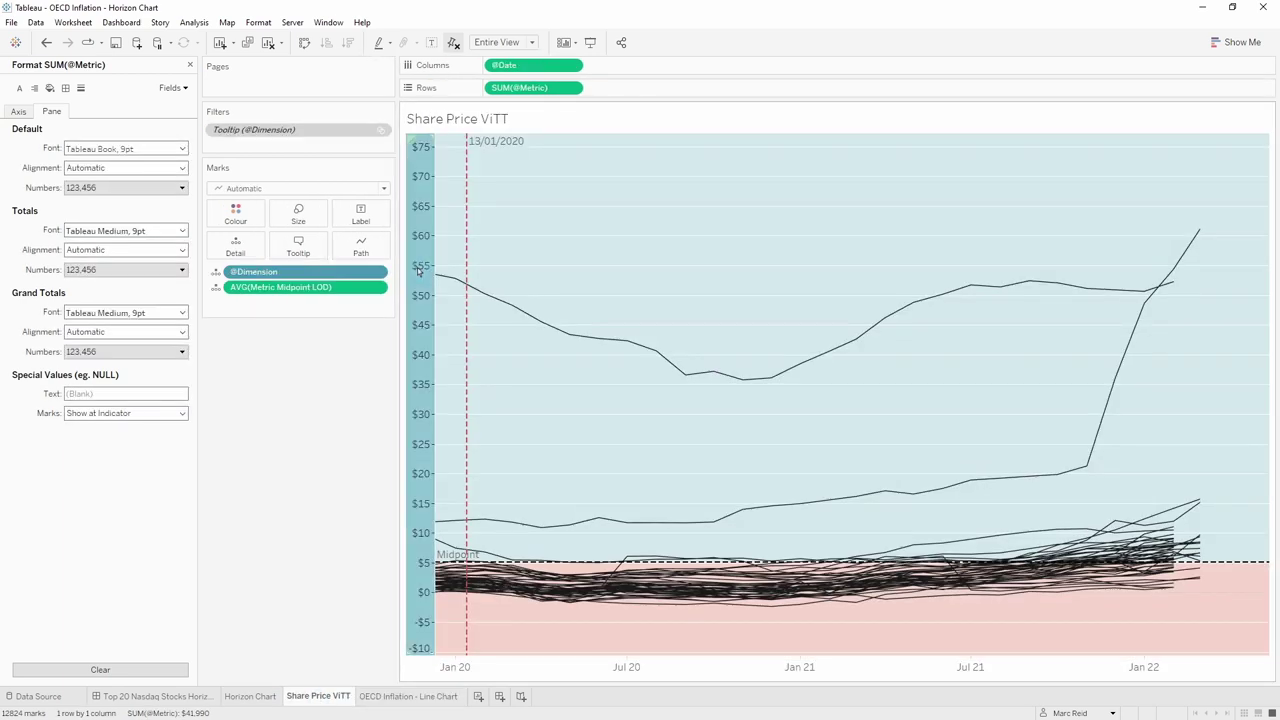
pyautogui.click(505, 336)
pyautogui.click(18, 111)
pyautogui.click(125, 229)
pyautogui.click(105, 258)
pyautogui.click(244, 277)
pyautogui.click(258, 377)
pyautogui.write('%')
# - Reset the axes so the date axis spans Jan 00 to Jan 22
pyautogui.click(196, 697)
pyautogui.moveTo(543, 232)
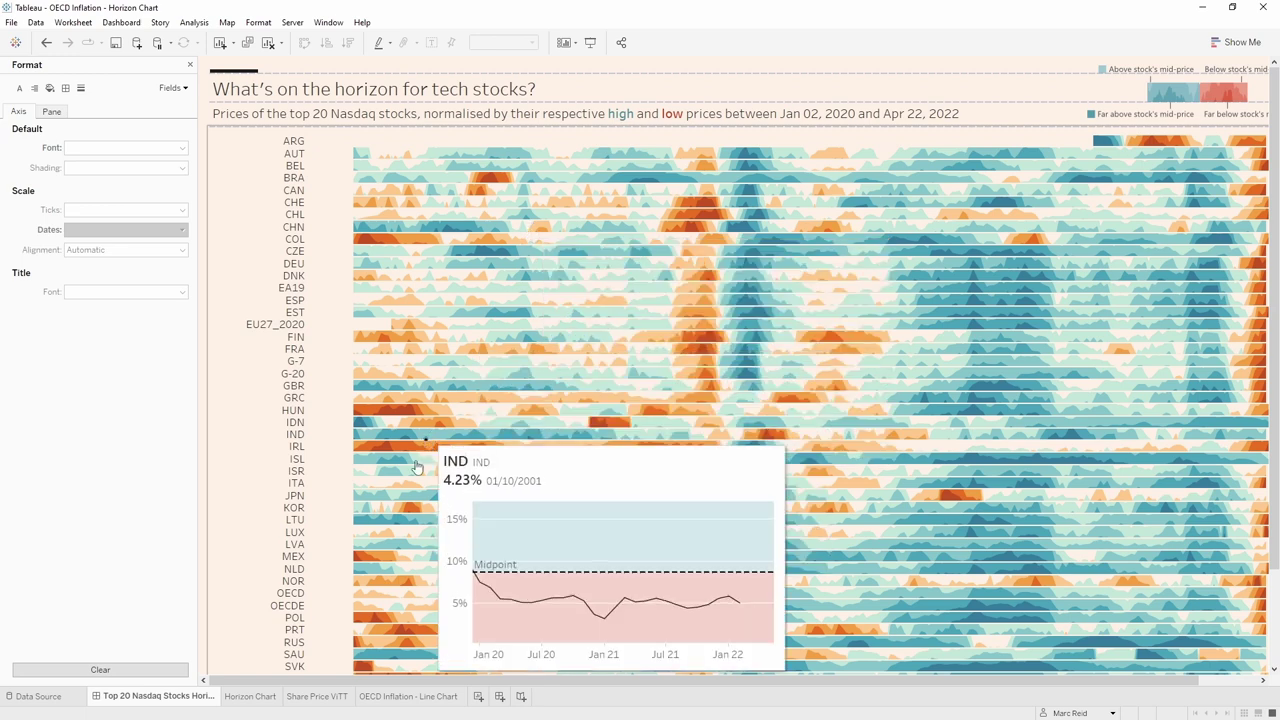
pyautogui.click(318, 696)
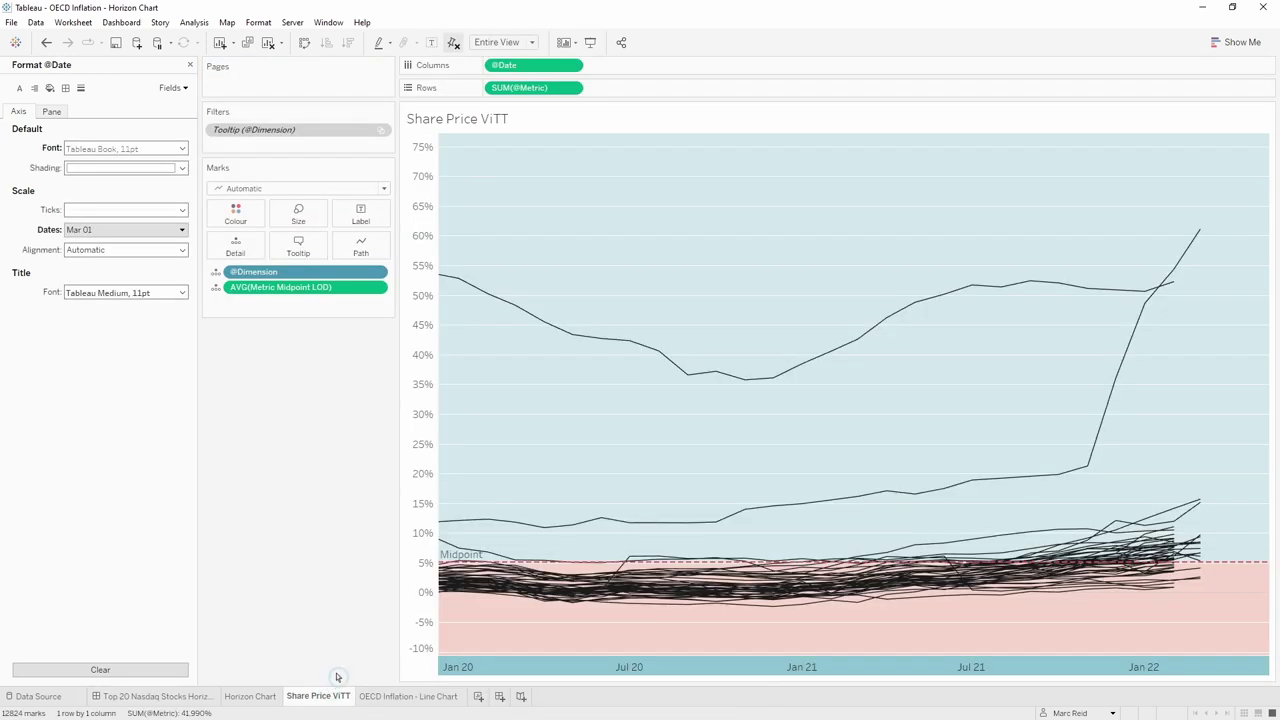
pyautogui.rightClick(535, 664)
pyautogui.click(347, 577)
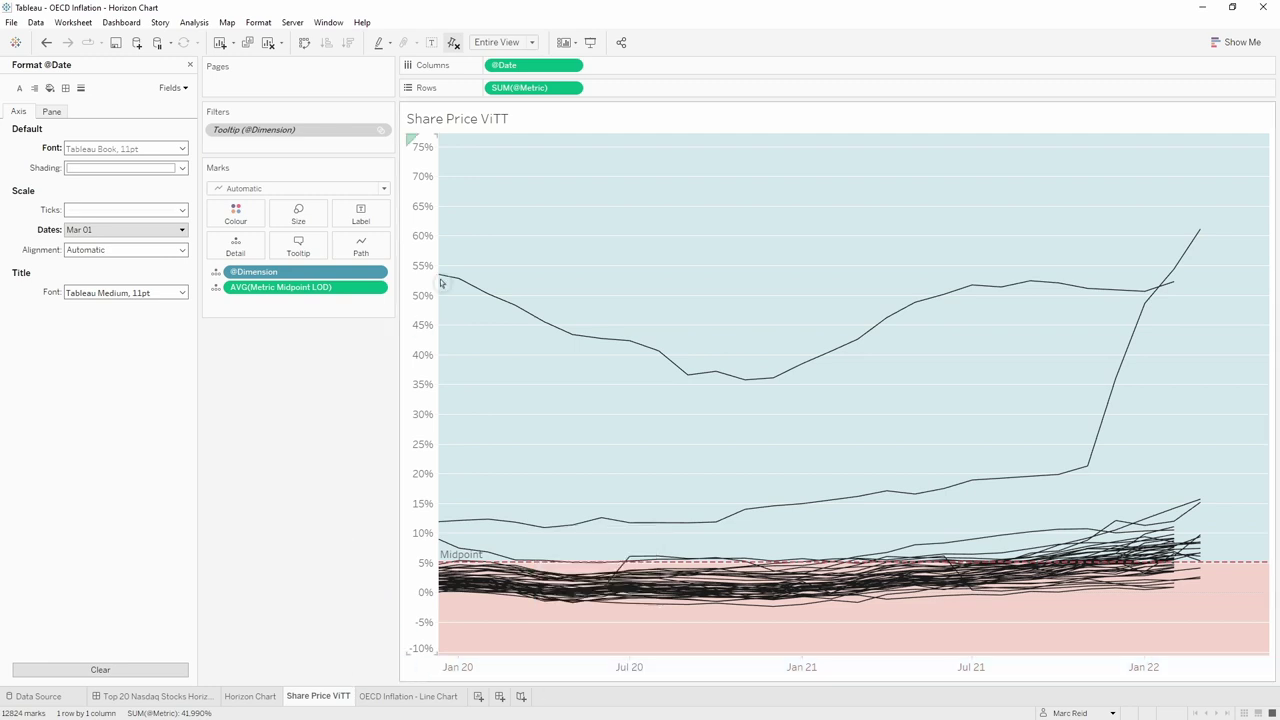
pyautogui.click(454, 45)
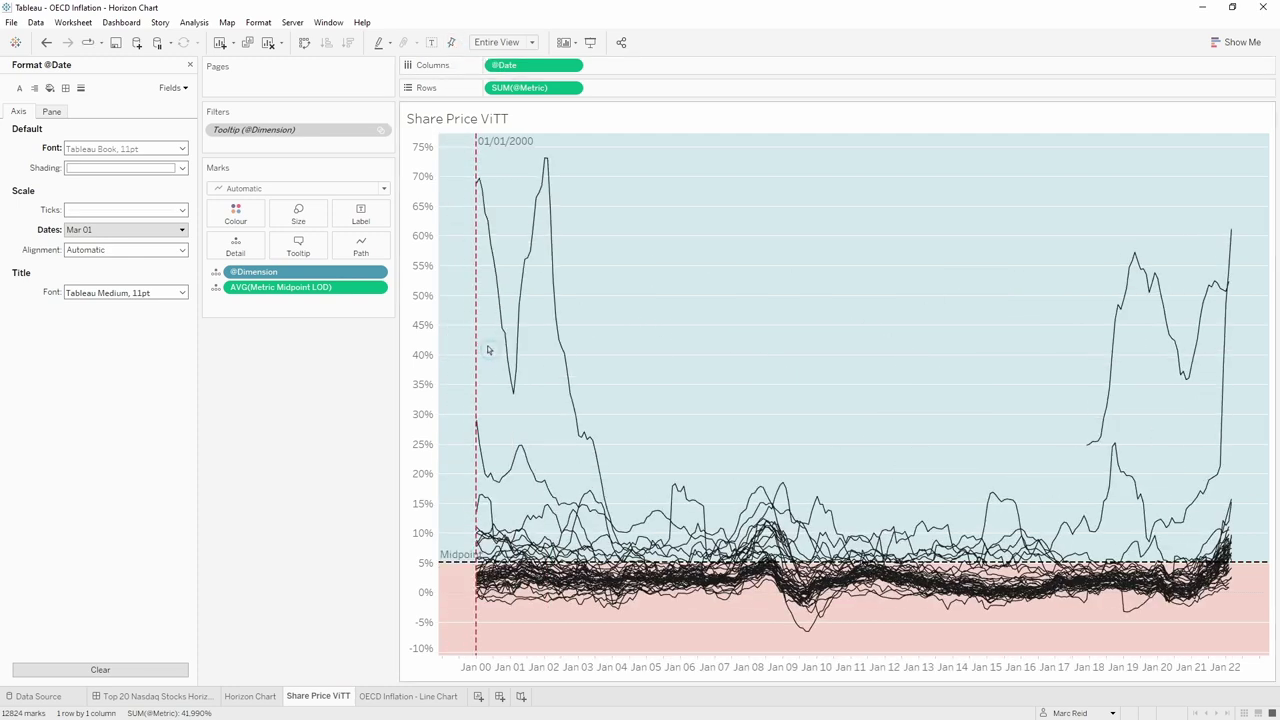
# - Open the Top 20 Nasdaq Stocks Horiz... dashboard and switch to Presentation Mode
pyautogui.click(158, 696)
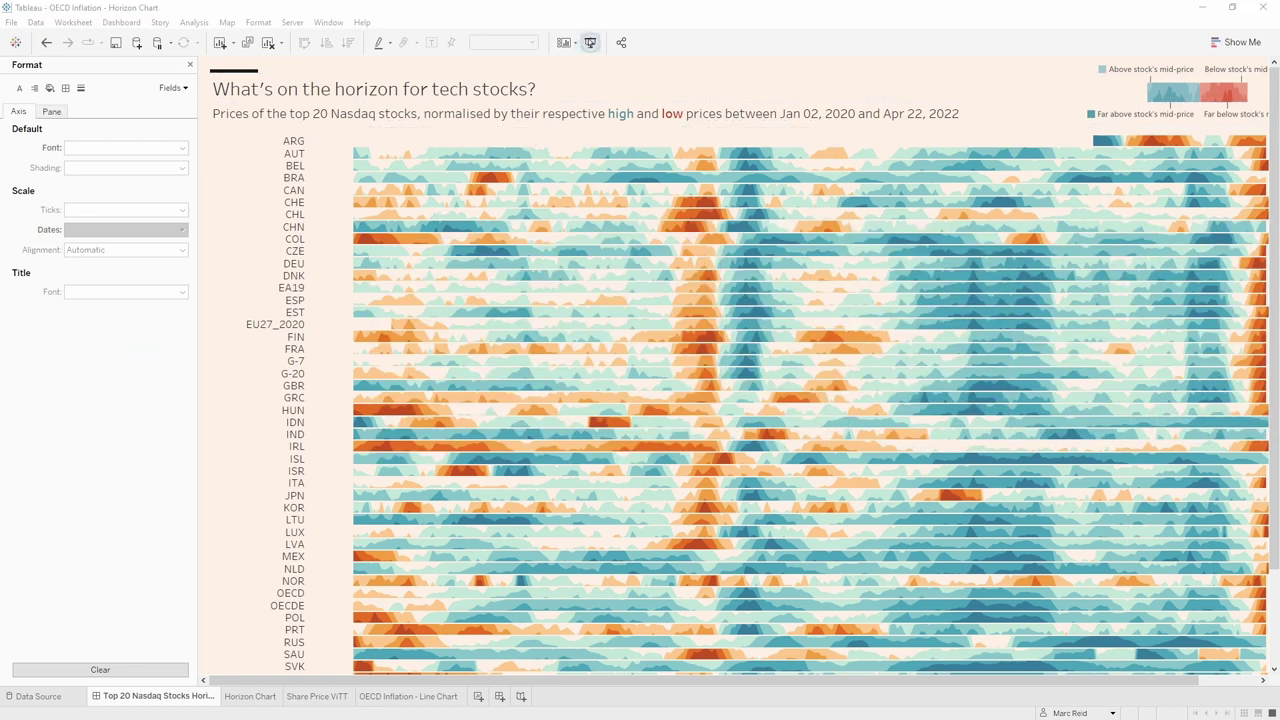
pyautogui.click(590, 42)
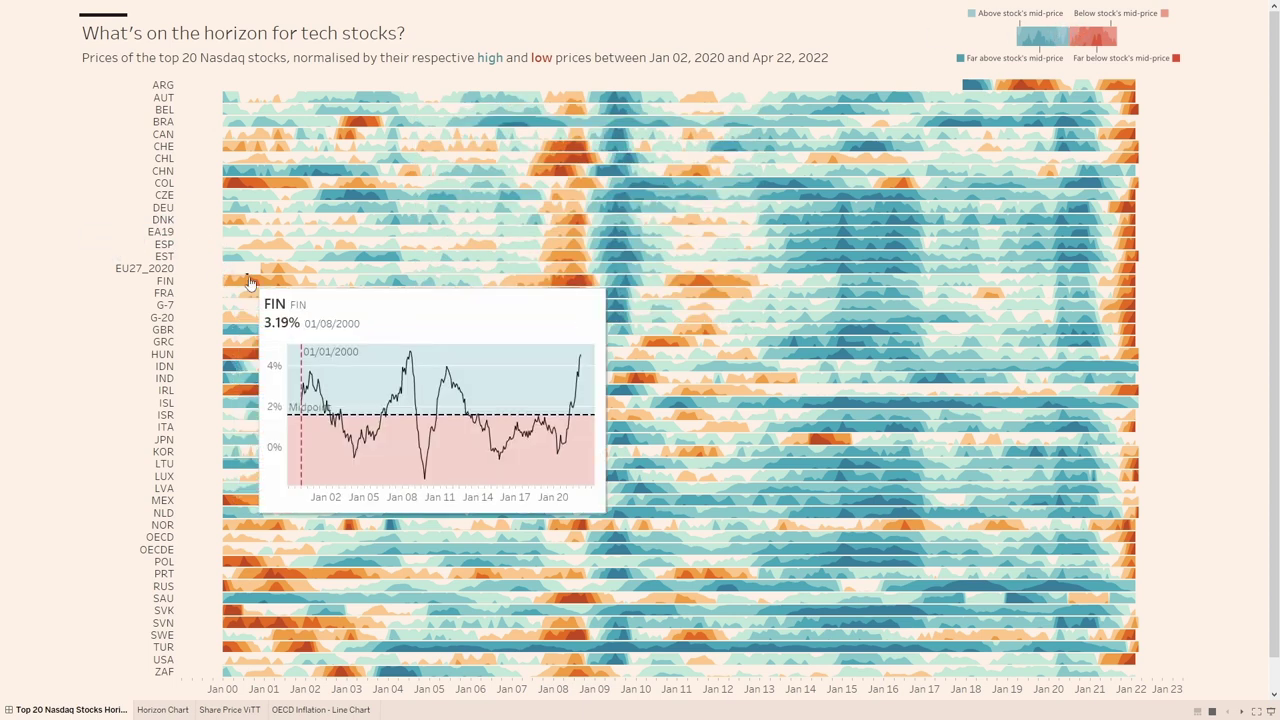
pyautogui.moveTo(258, 268)
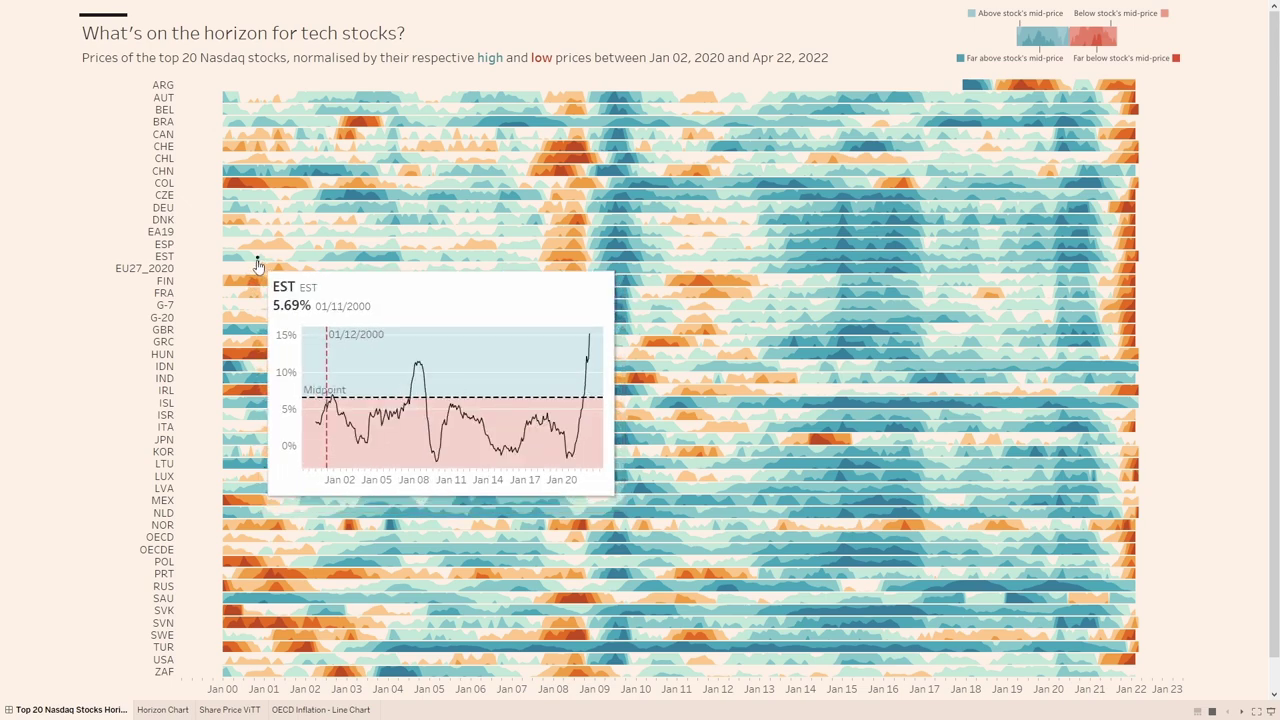
# - Select all of the existing dashboard title and start typing the new one, 'Inflation rate tren'
pyautogui.doubleClick(271, 62)
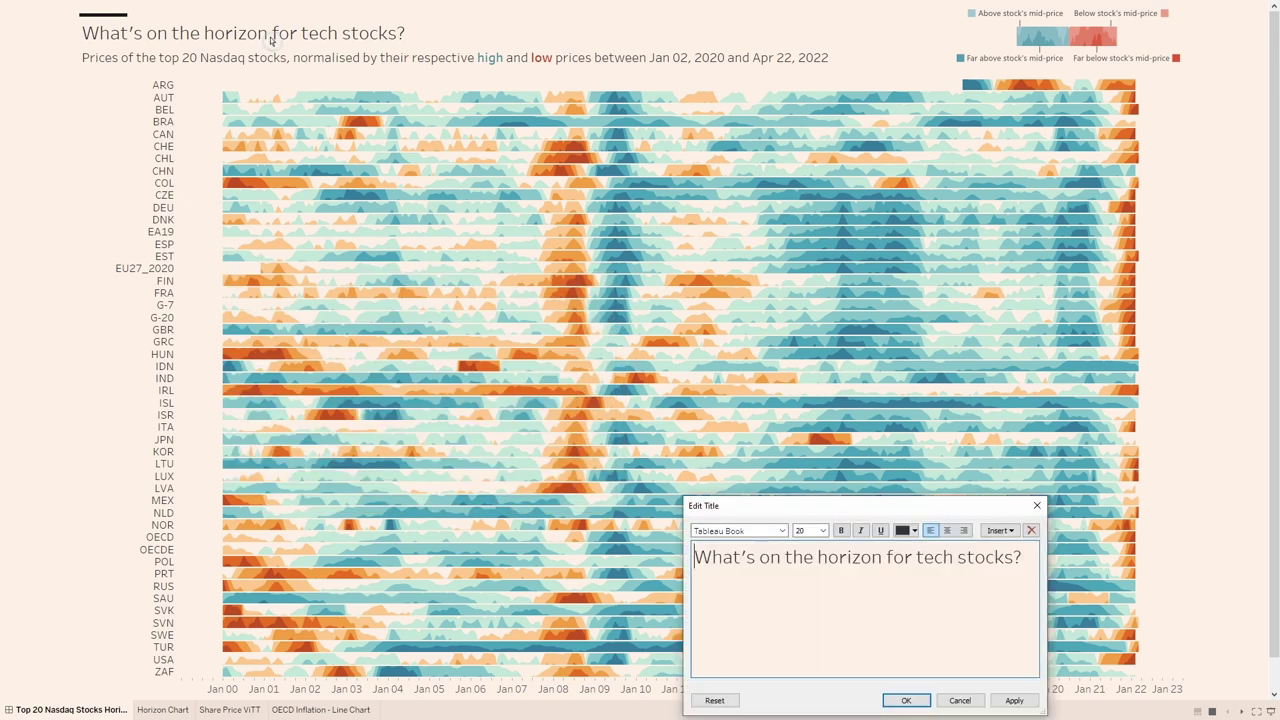
pyautogui.hotkey('ctrl', 'a')
pyautogui.write('Inflation rate tren')
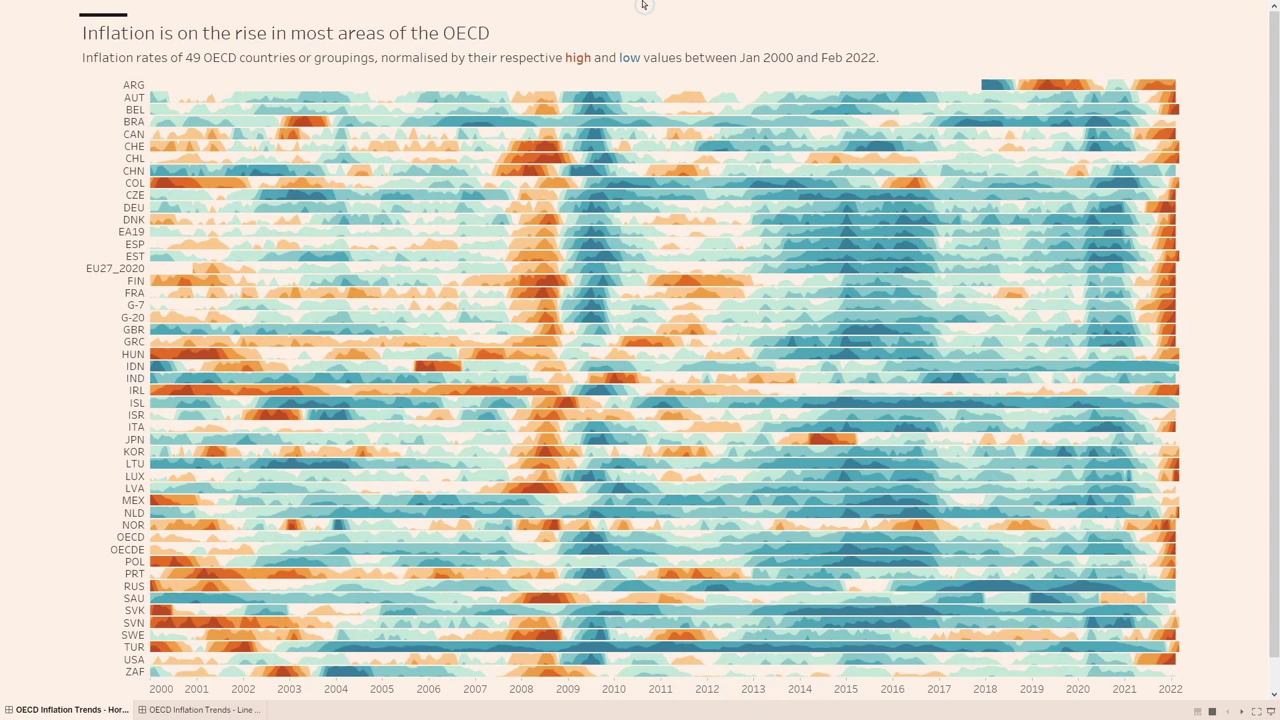
pyautogui.moveTo(450, 114)
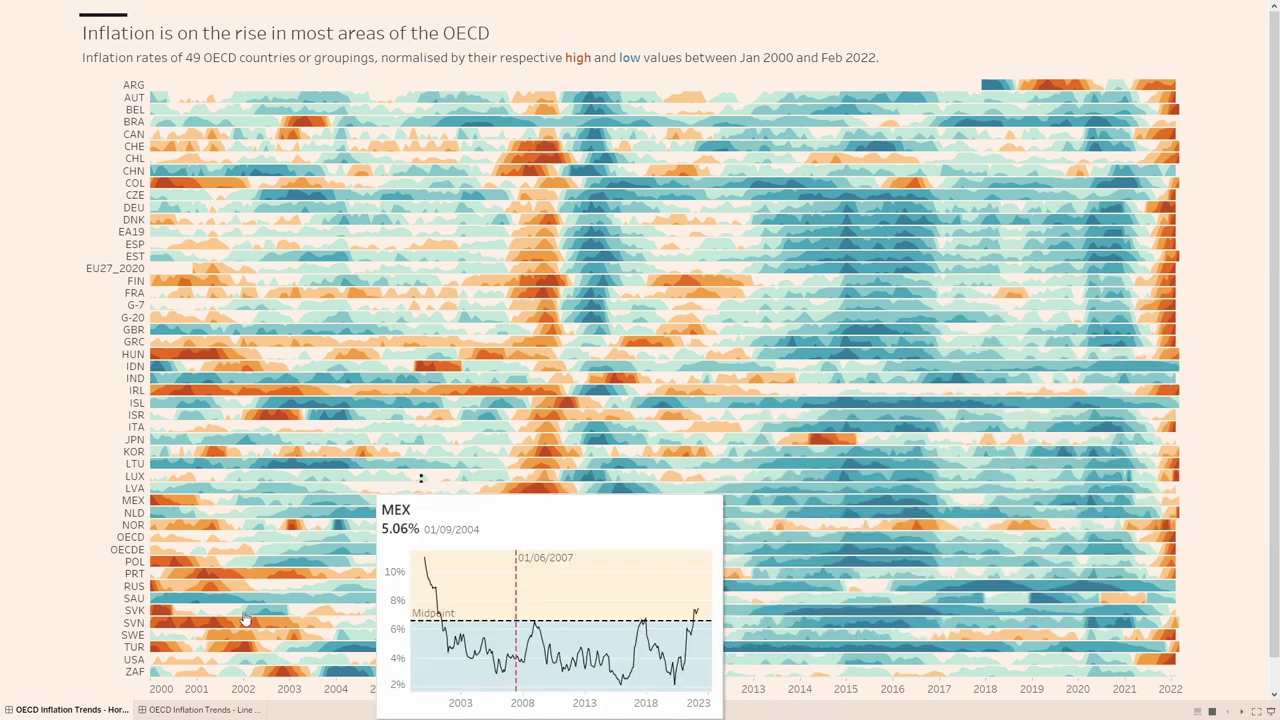
pyautogui.click(200, 709)
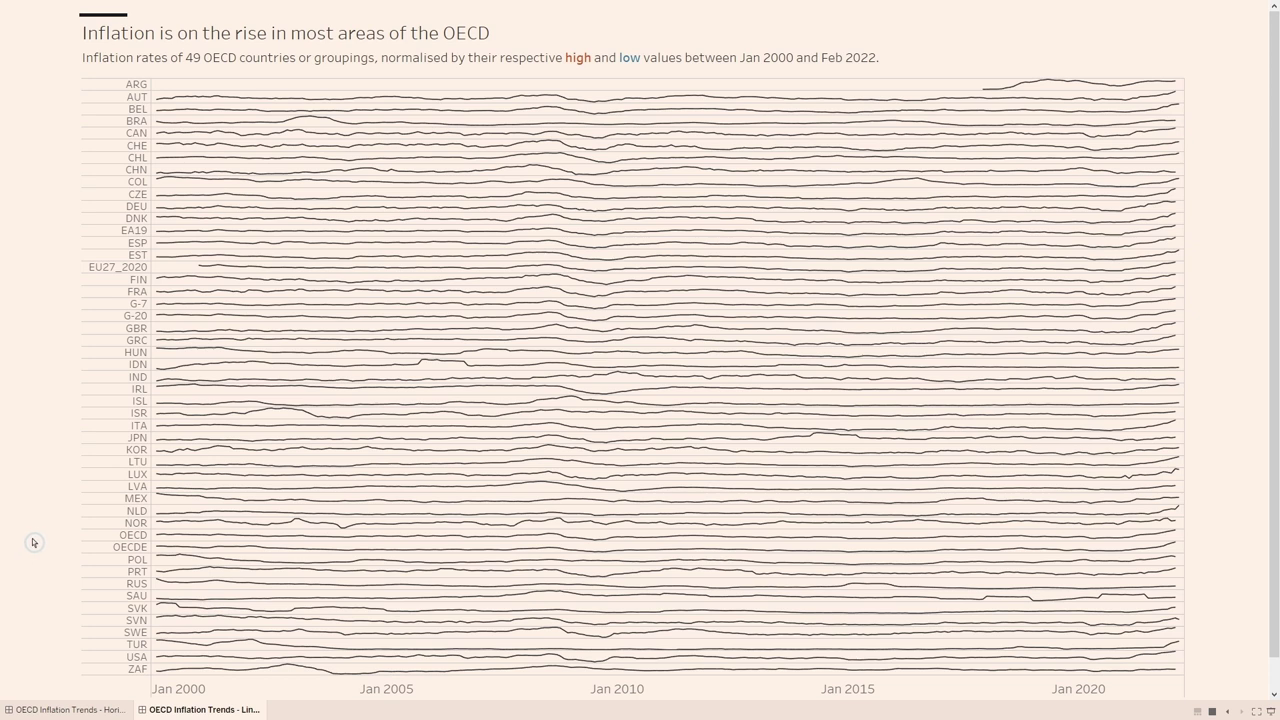
pyautogui.click(57, 709)
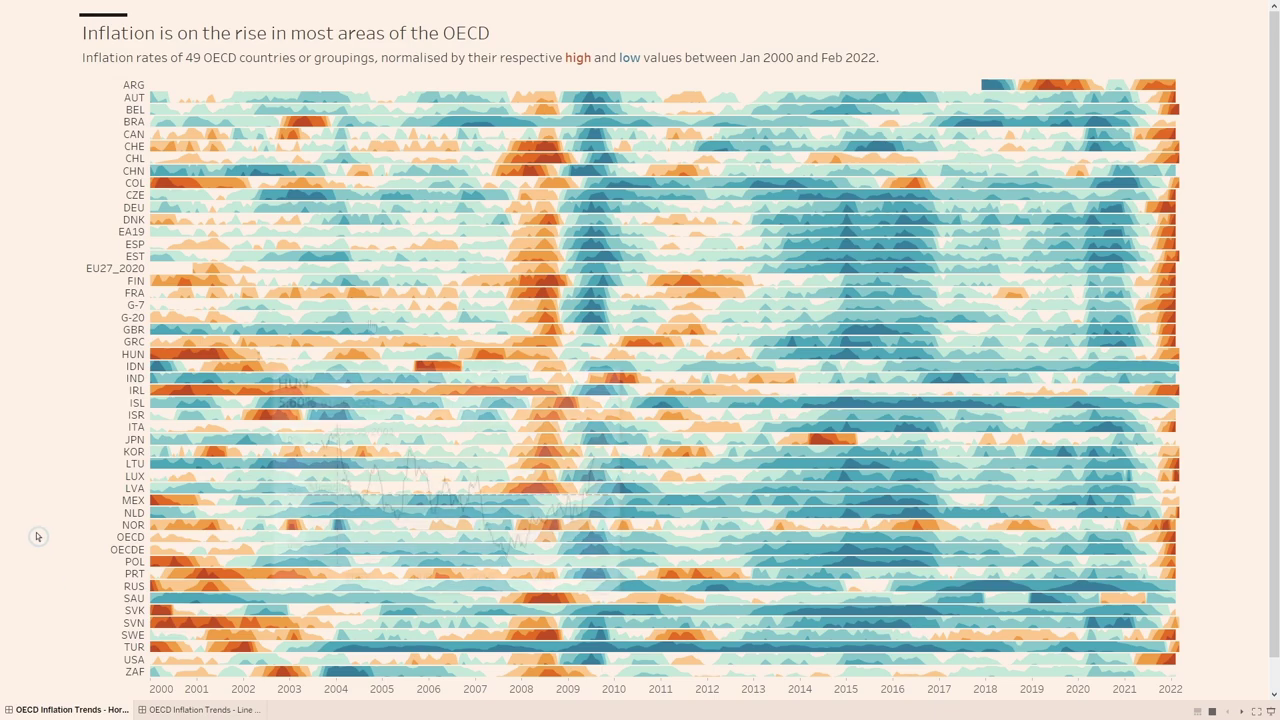
pyautogui.moveTo(530, 255)
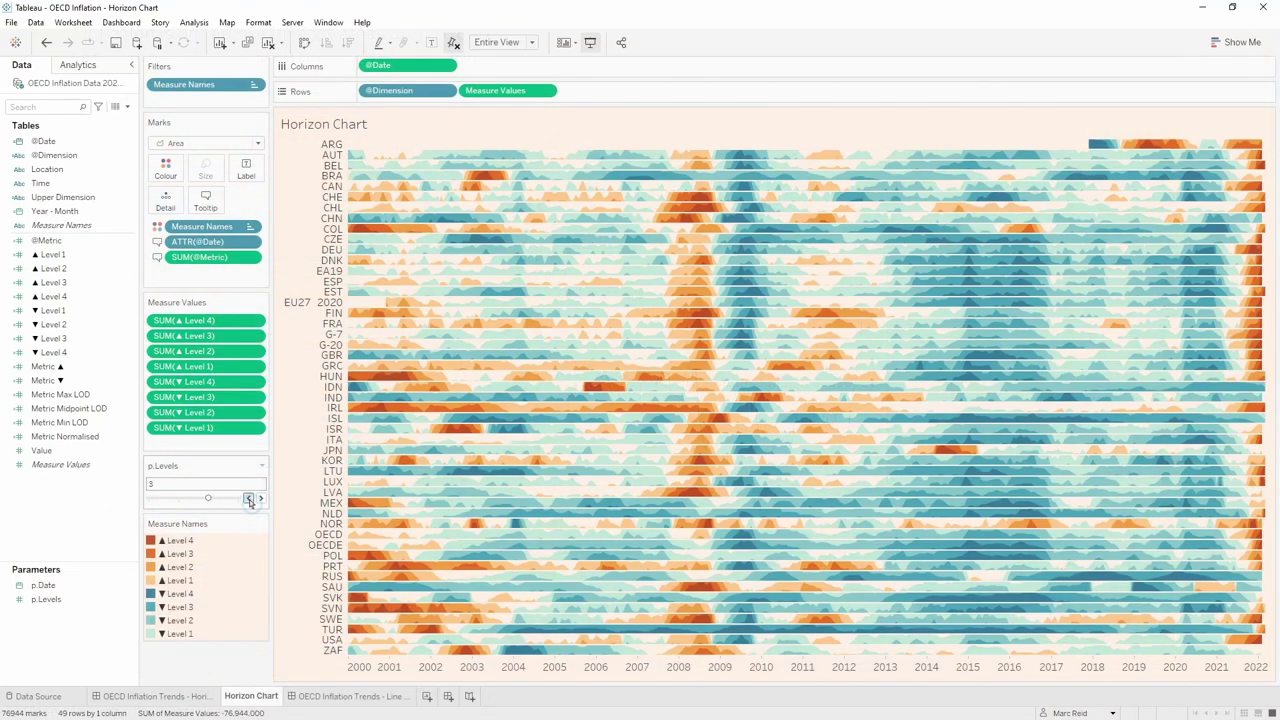
# - Step the p.Levels slider down to 1, up to 4, then back down again
pyautogui.click(249, 499)
pyautogui.click(249, 499)
pyautogui.click(249, 499)
pyautogui.click(261, 499)
pyautogui.click(261, 499)
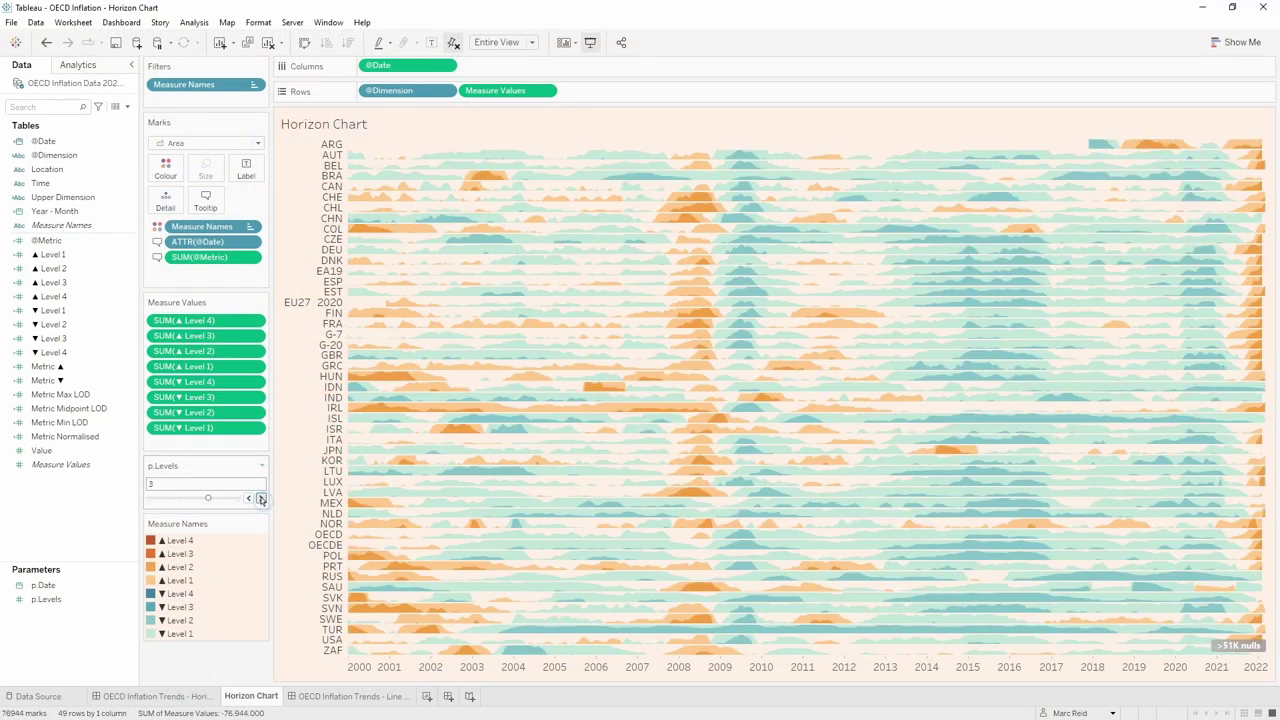
pyautogui.click(261, 499)
pyautogui.click(249, 499)
pyautogui.click(249, 499)
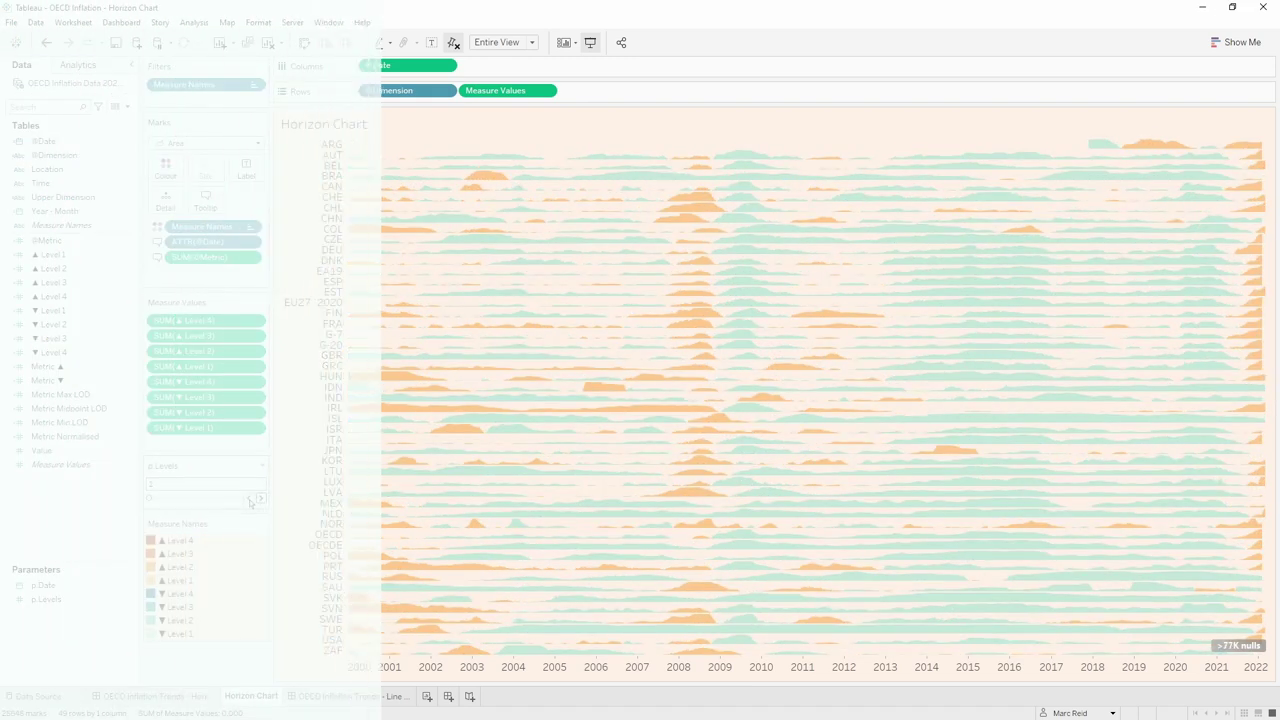